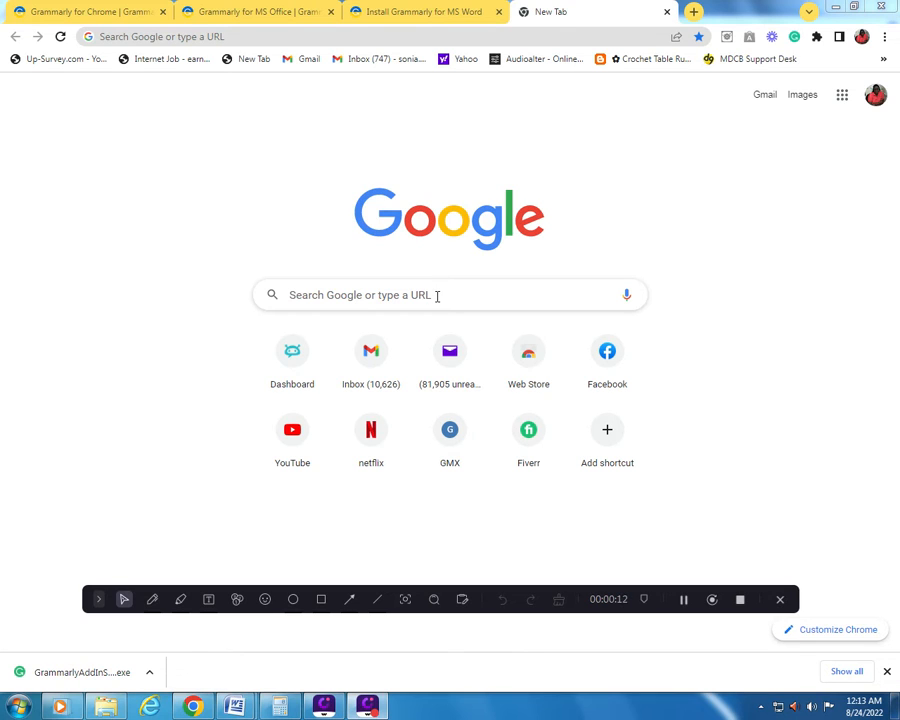
Review the Grammarly for Microsoft Word and Outlook page and the add-in download page, and show the options for the downloaded installer.
left_click(437, 296)
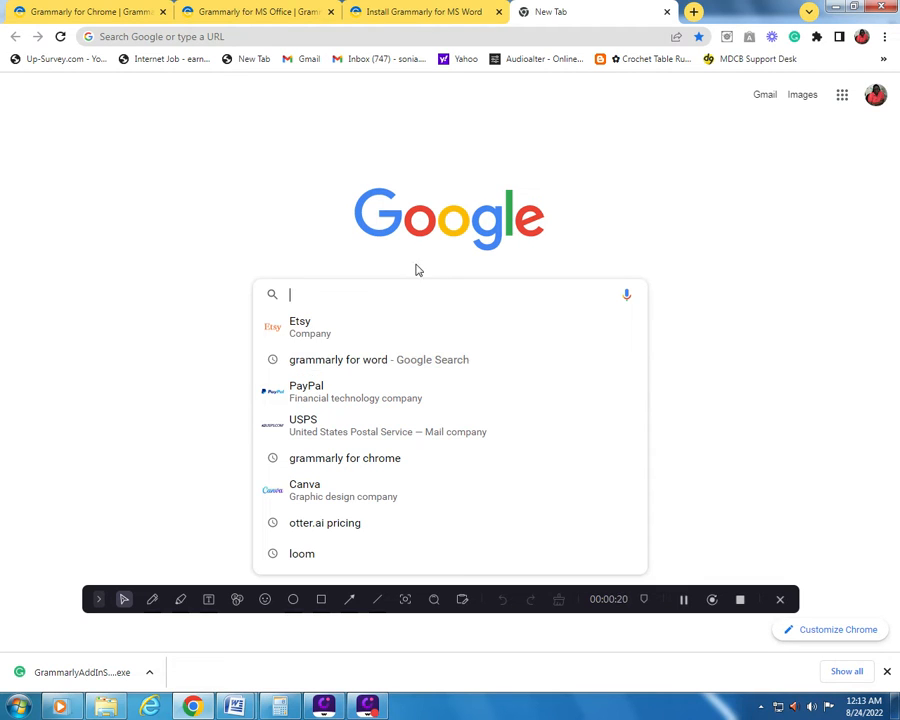
left_click(248, 11)
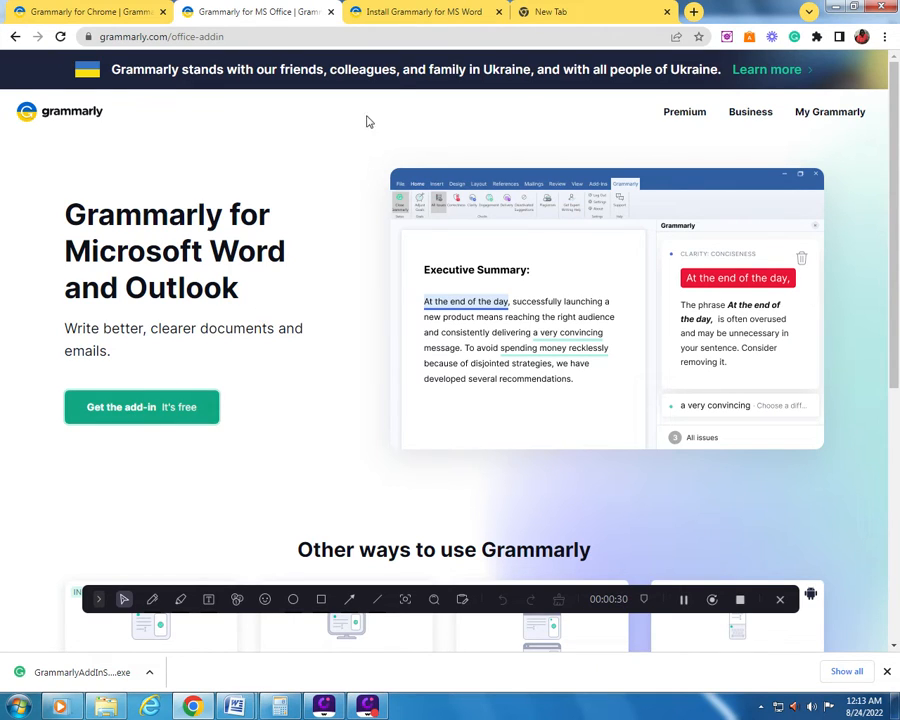
left_click(405, 15)
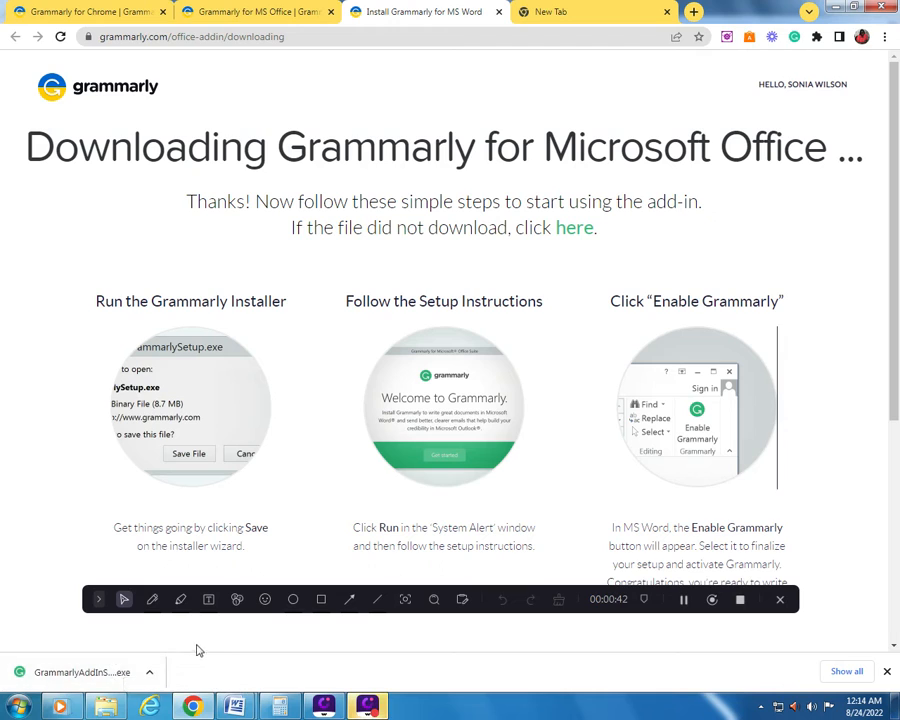
left_click(148, 671)
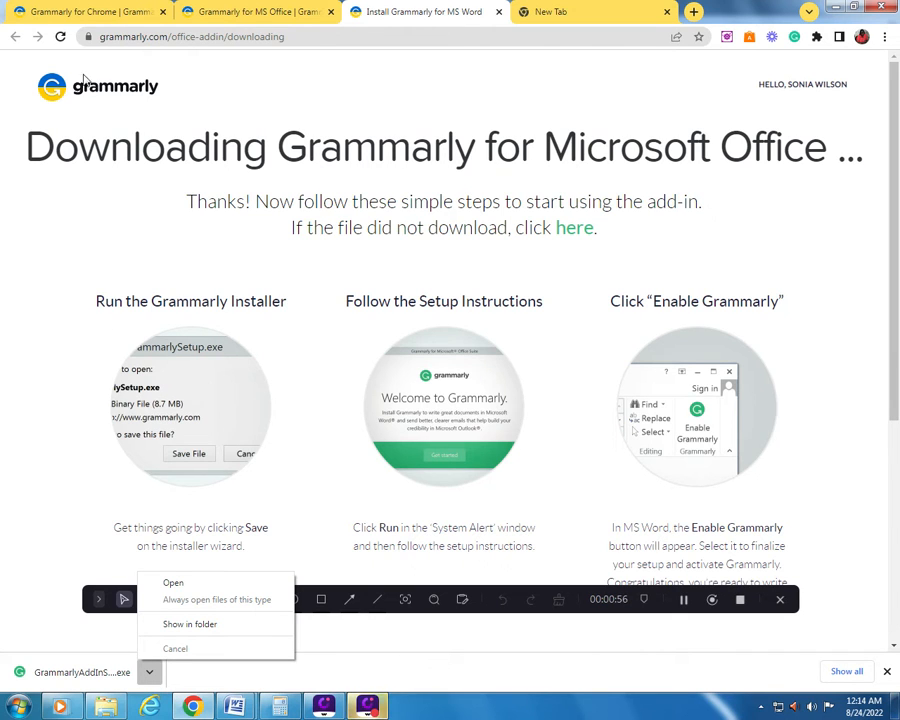
Read through the Grammarly for Chrome page, including the supported sites and the grammar, spelling and punctuation section.
left_click(107, 14)
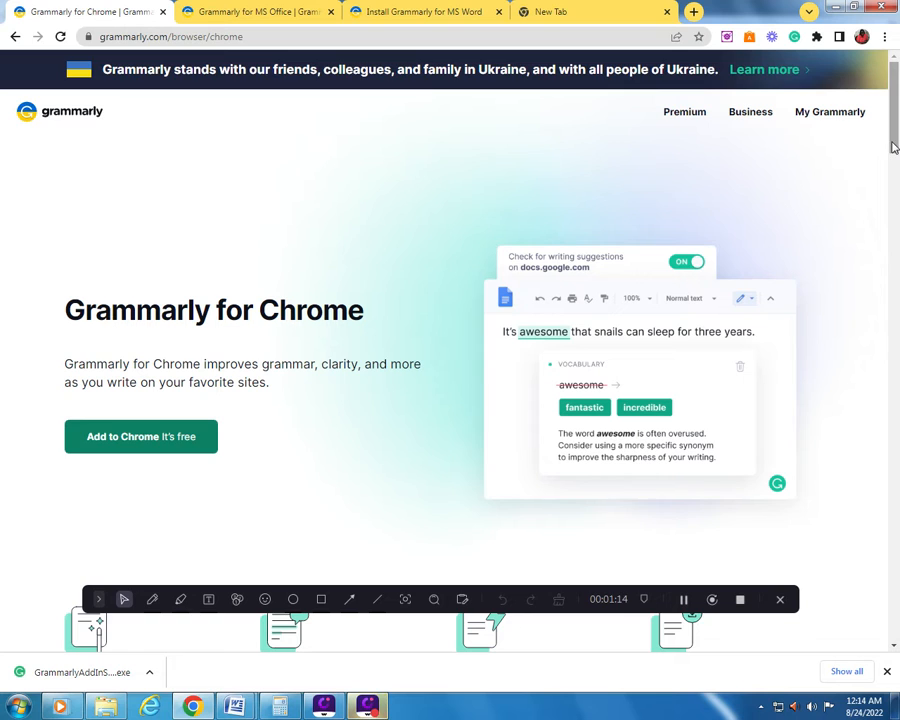
scroll(895, 187, "down", 2)
scroll(895, 187, "down", 8)
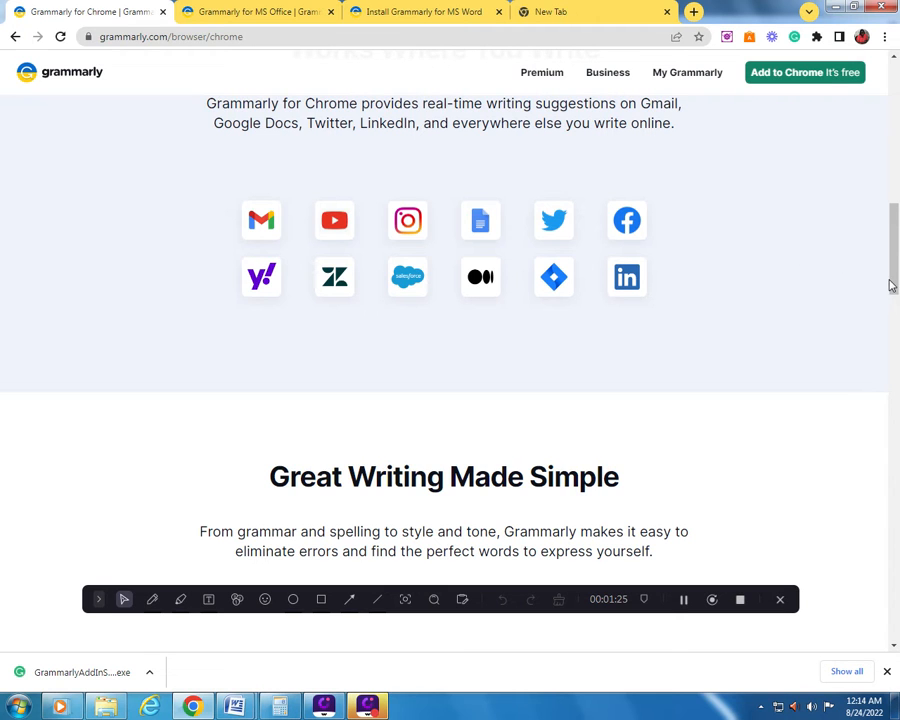
left_click_drag(892, 276, 896, 325)
scroll(3, 330, "down", 2)
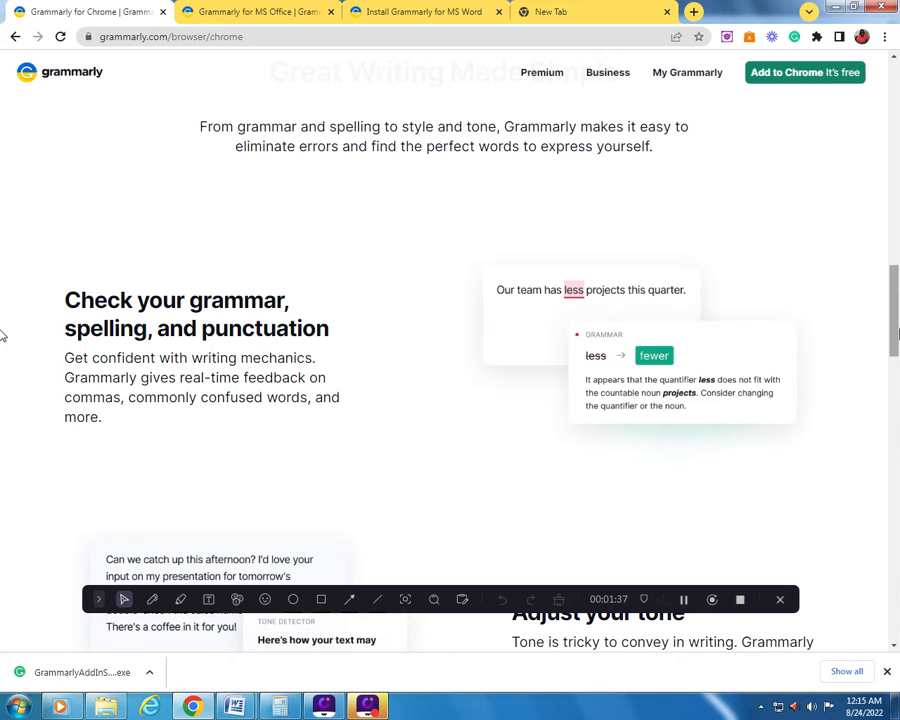
mouse_move(897, 330)
left_mouse_down()
mouse_move(897, 284)
mouse_move(897, 311)
left_mouse_up()
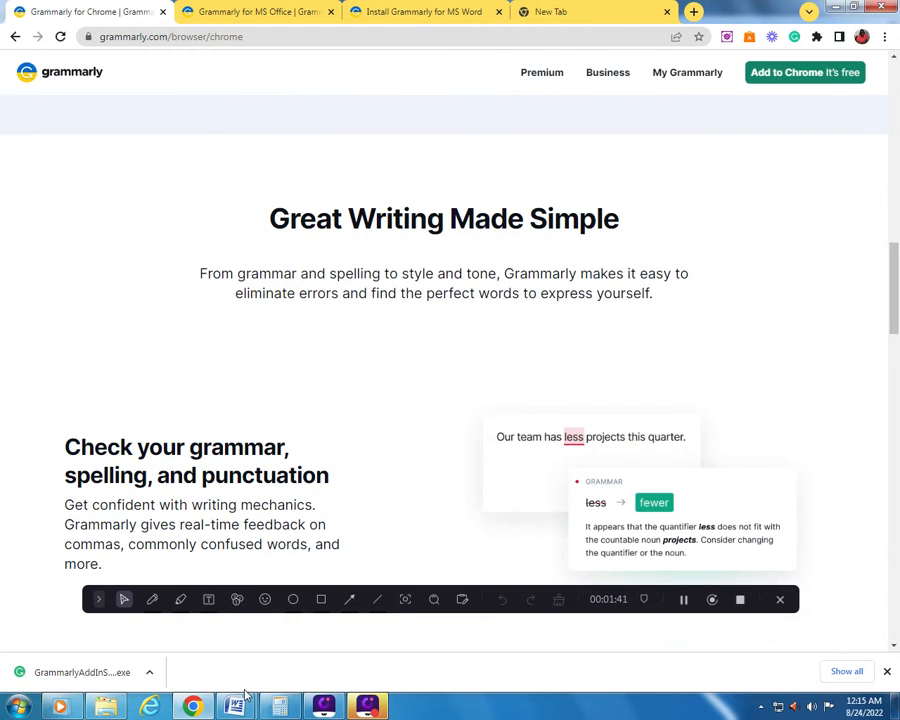
Switch to the transcript document in Microsoft Word, open Grammarly on it and move the recording toolbar clear of the text.
mouse_move(256, 703)
left_click(311, 647)
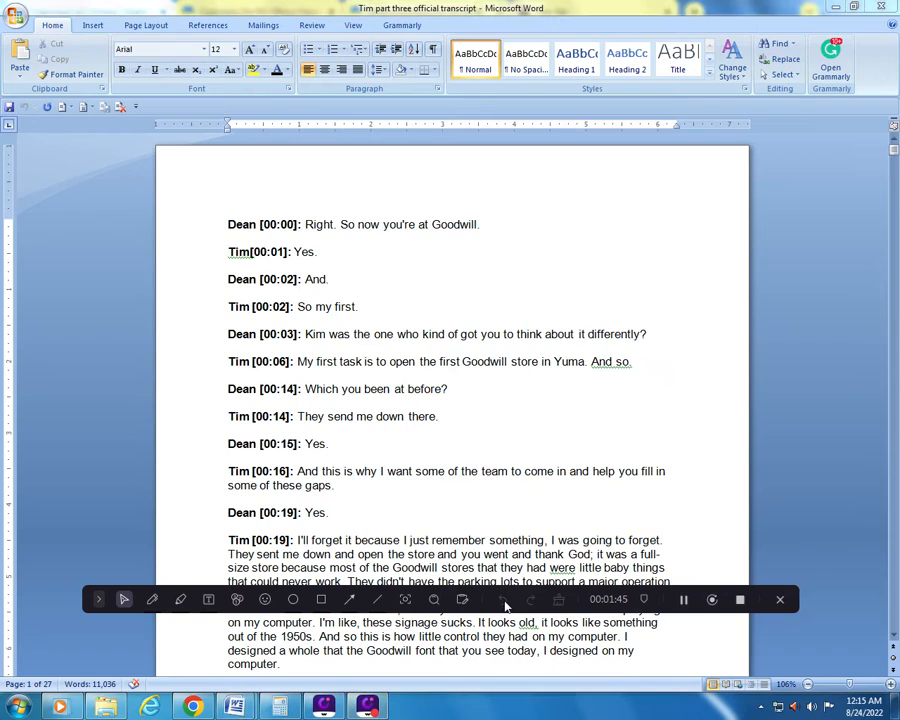
left_click(829, 72)
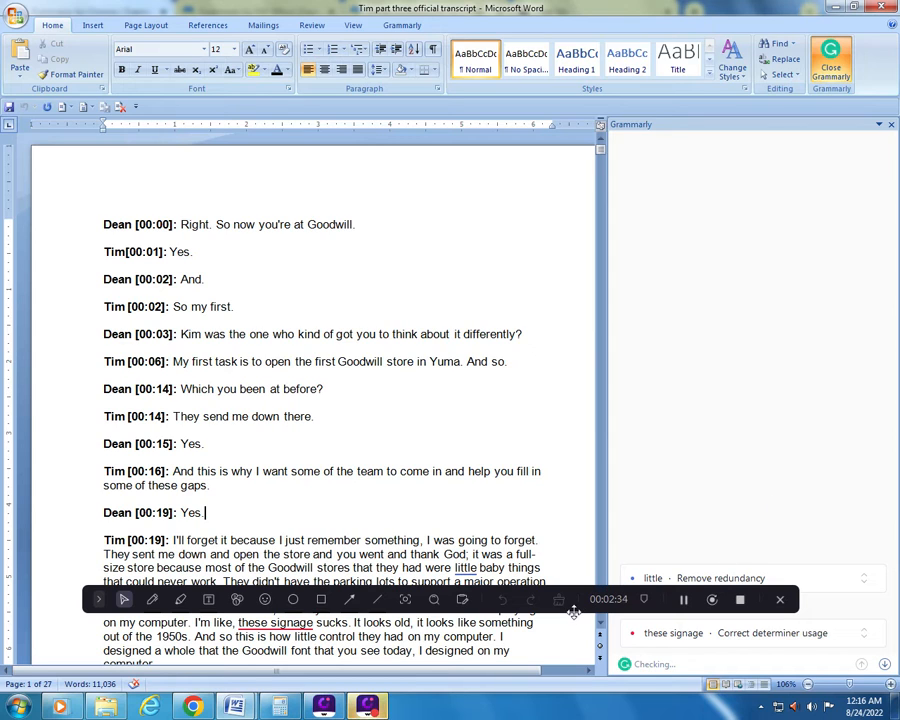
left_click_drag(581, 612, 611, 12)
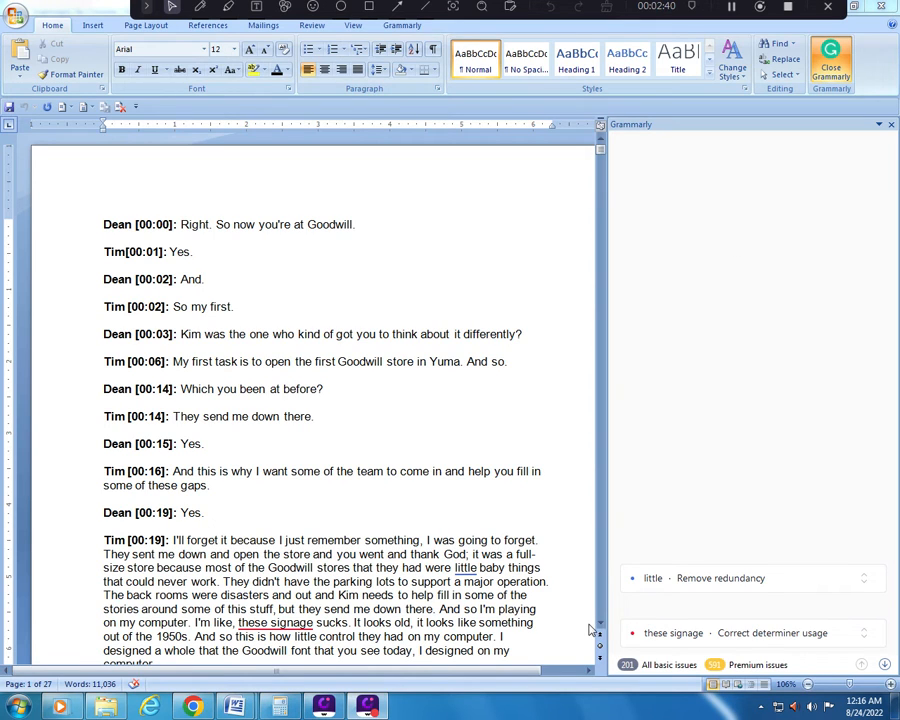
Examine the details of Grammarly's determiner suggestion for "these signage" in the 00:19 paragraph.
scroll(598, 628, "down", 3)
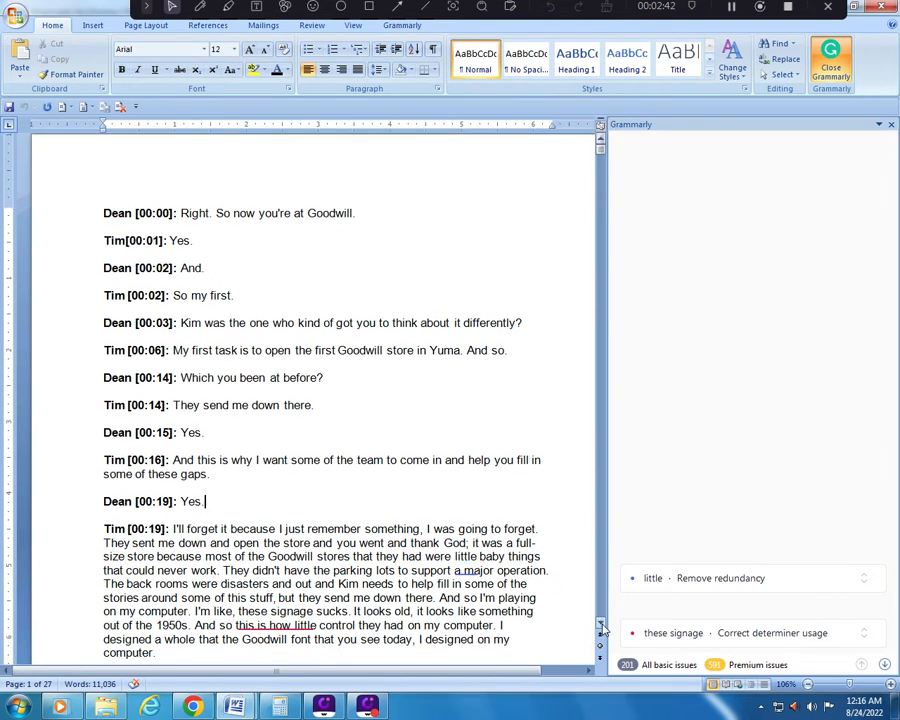
scroll(600, 628, "down", 3)
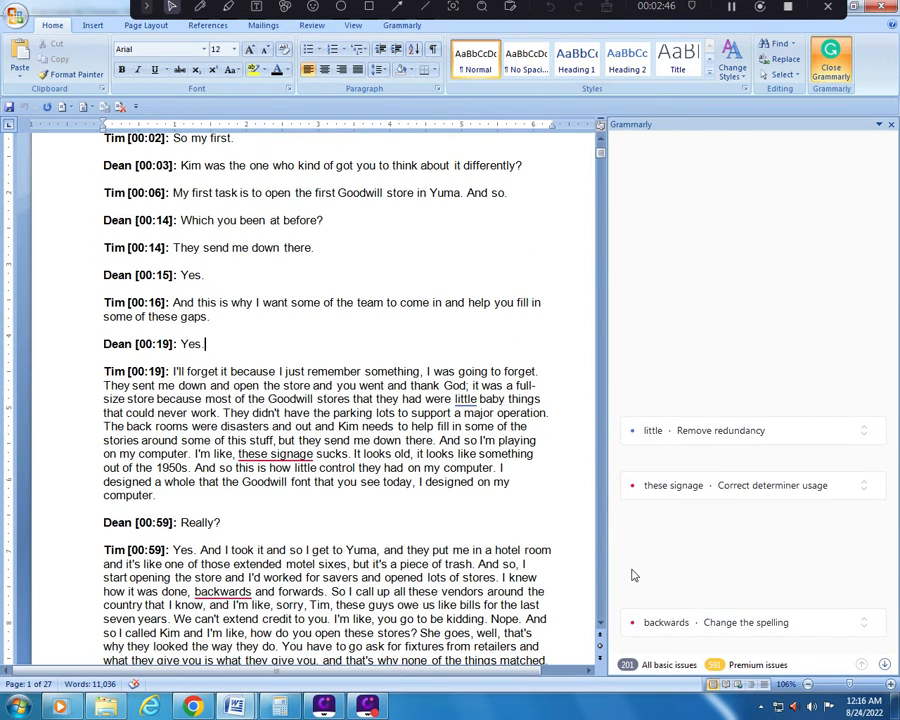
left_click(747, 470)
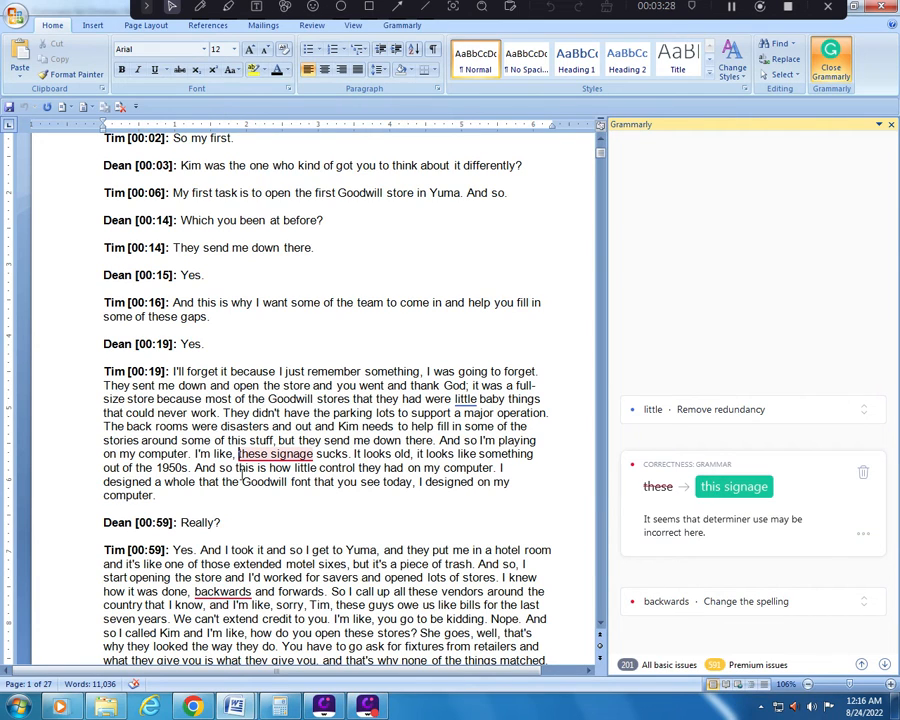
Examine the details of Grammarly's suggestion to remove "really" from the 02:06 reply on the second page.
left_click(602, 624)
left_click(602, 624)
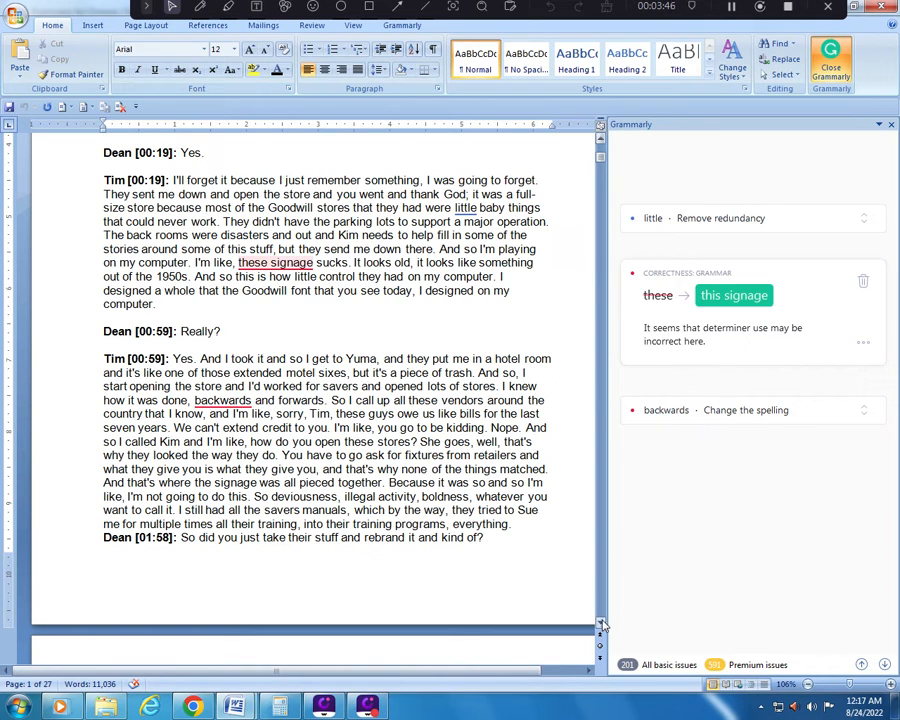
scroll(601, 624, "down", 5)
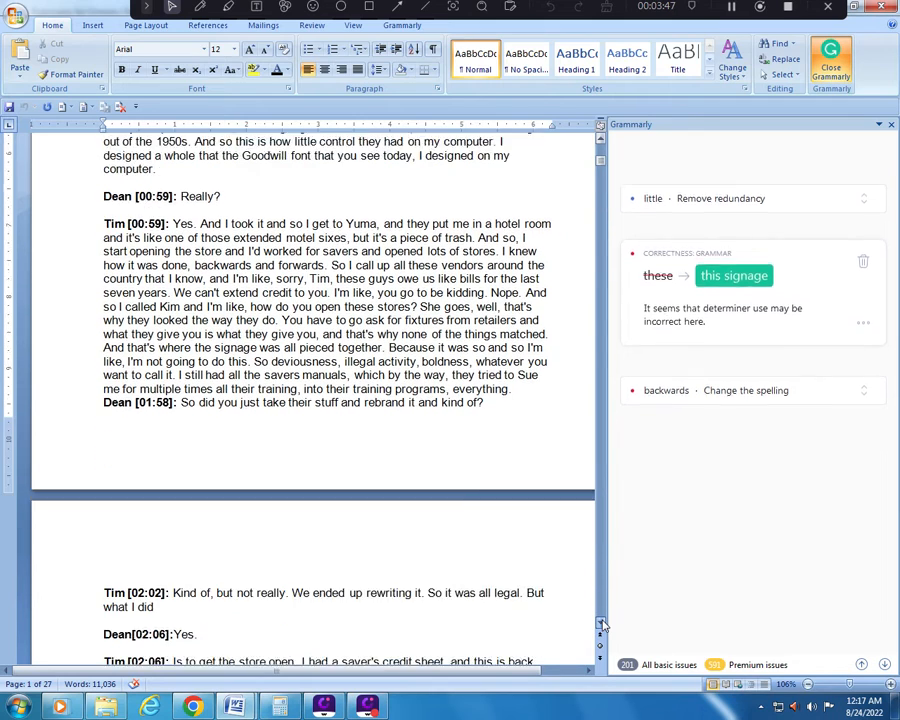
left_click(601, 624)
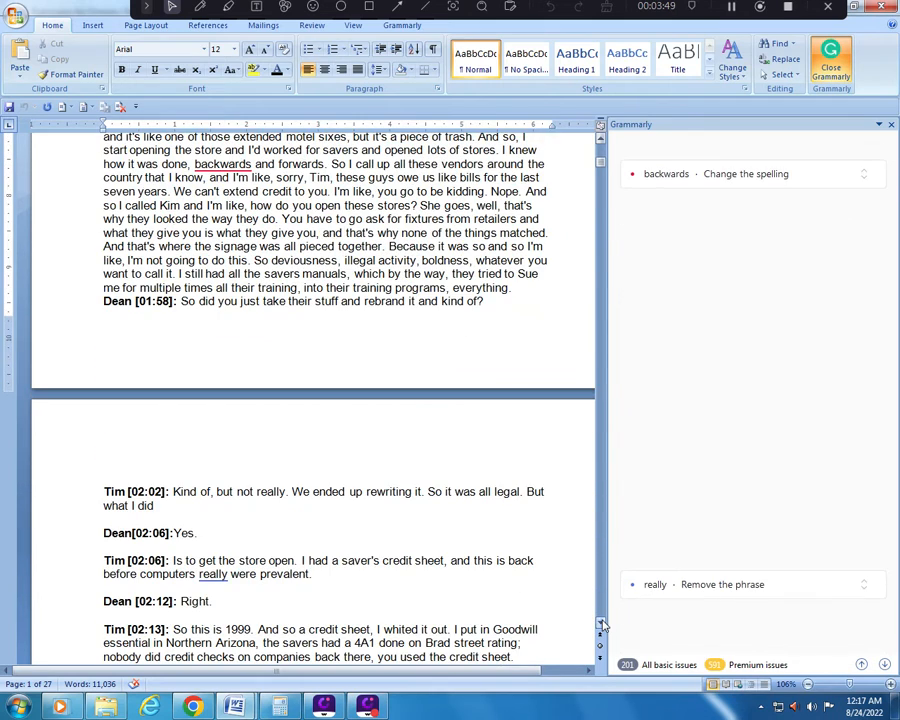
scroll(601, 624, "down", 3)
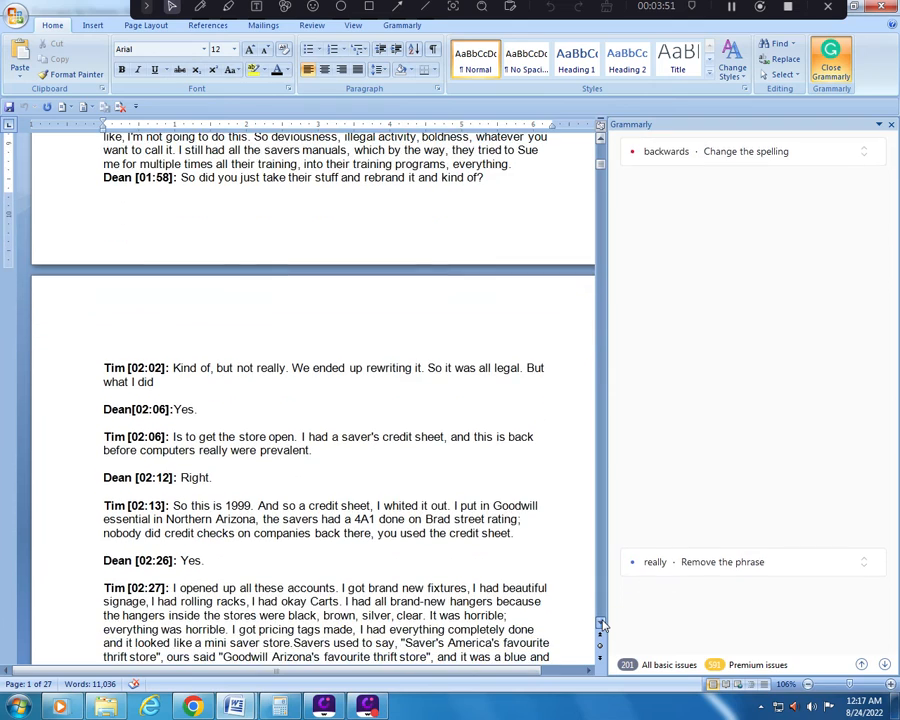
scroll(601, 624, "down", 5)
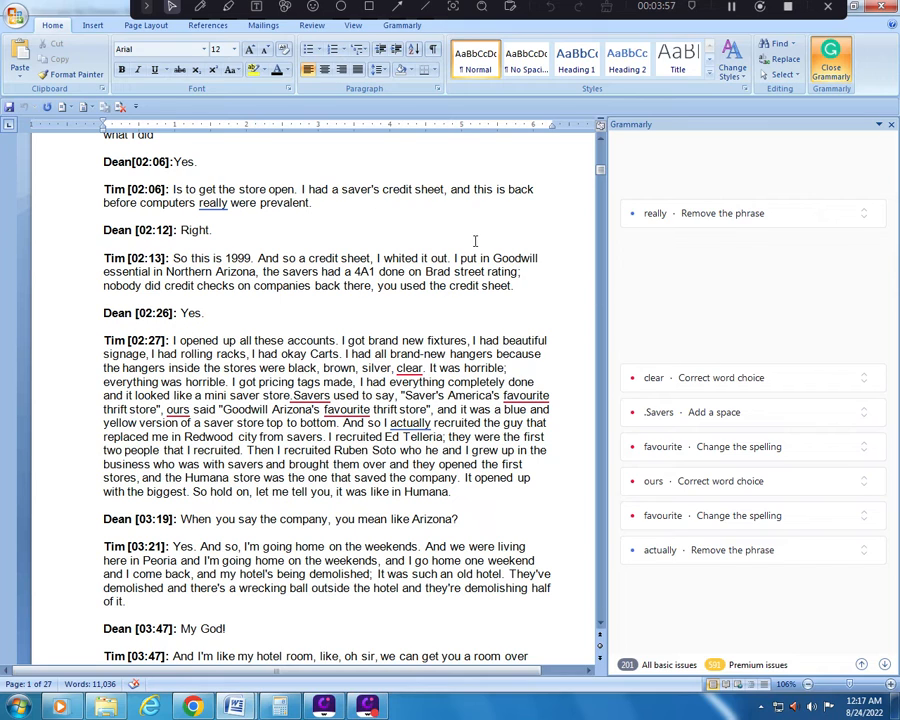
left_click(716, 221)
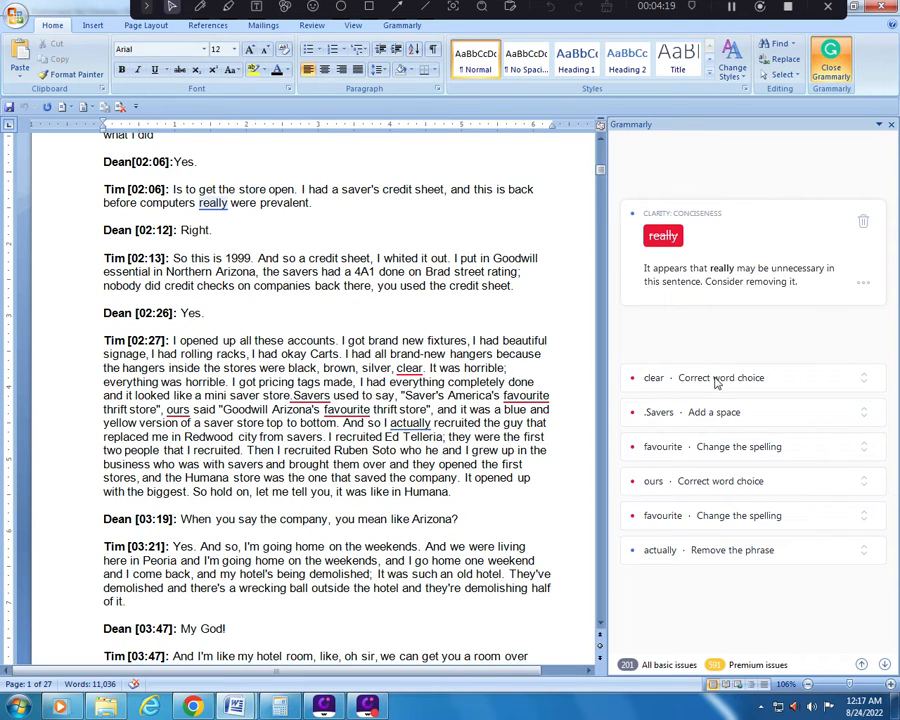
Accept Grammarly's suggestion to add the missing space before "Savers" in the 02:27 paragraph.
left_click(726, 426)
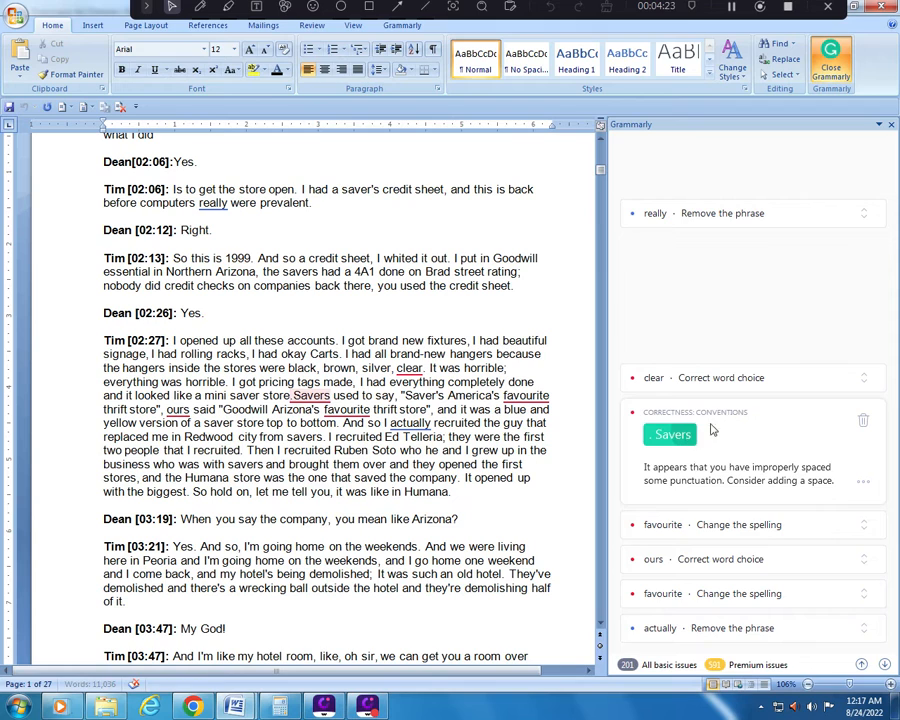
left_click(690, 437)
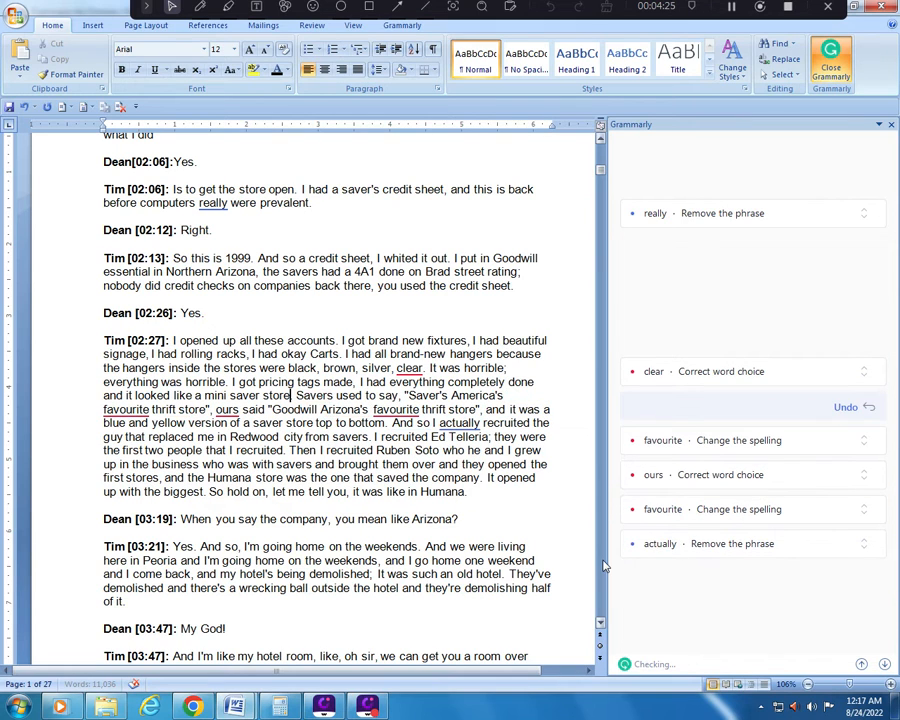
Accept Grammarly's American spelling "favorite" for both occurrences of "favourite" in the 02:27 paragraph.
left_click(601, 628)
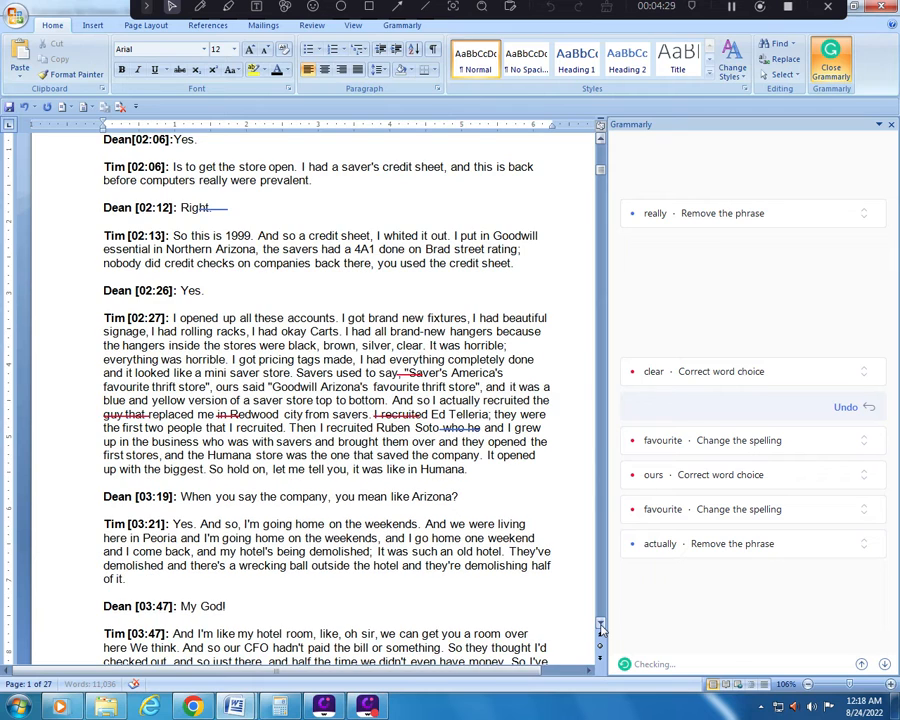
left_click(601, 628)
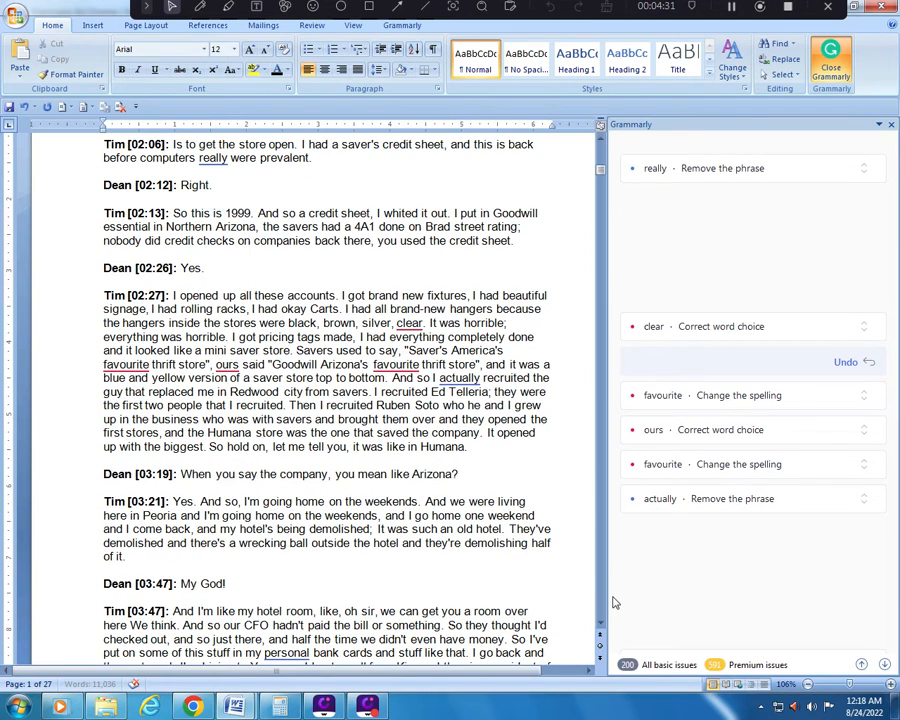
type(".")
left_click(729, 476)
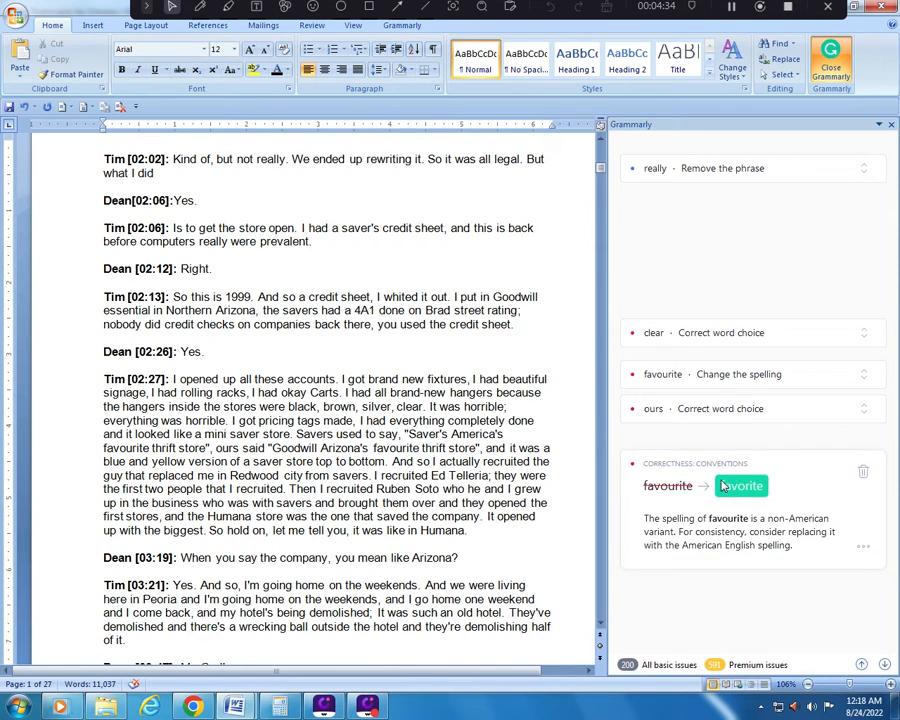
left_click(738, 487)
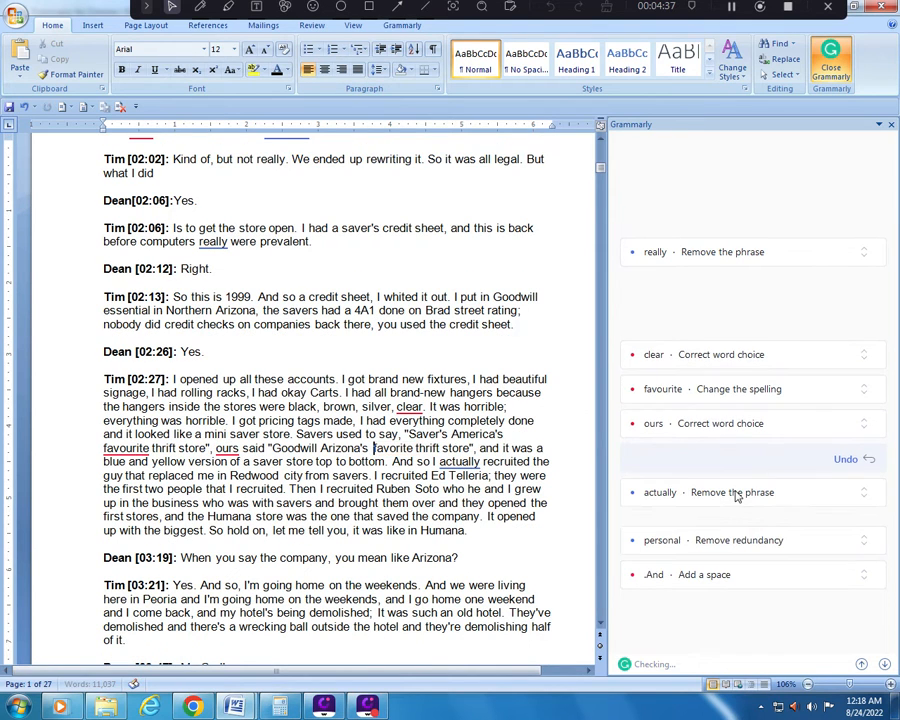
left_click(720, 402)
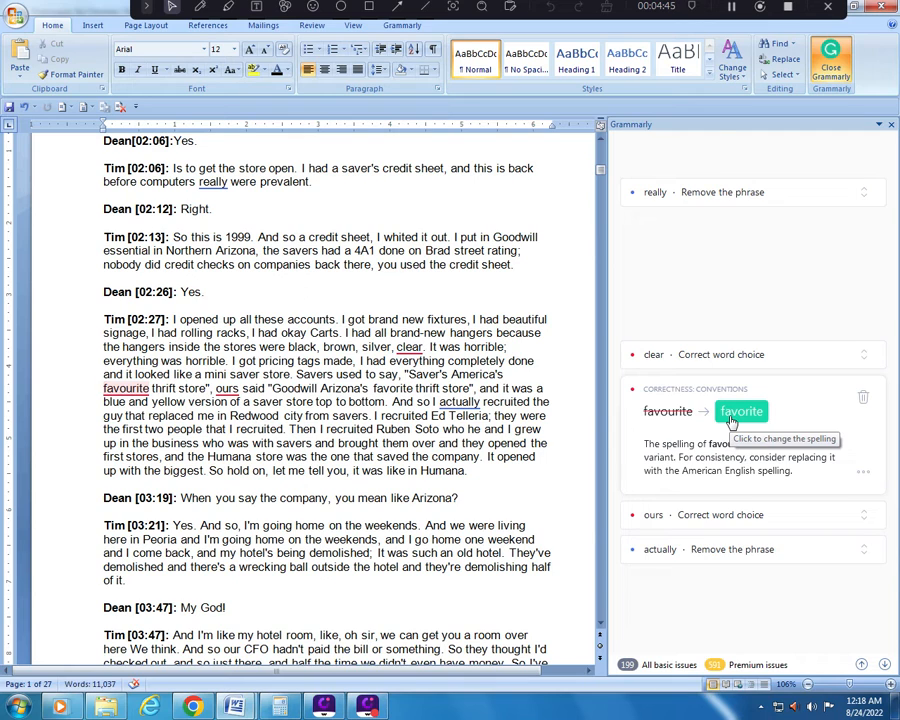
left_click(732, 422)
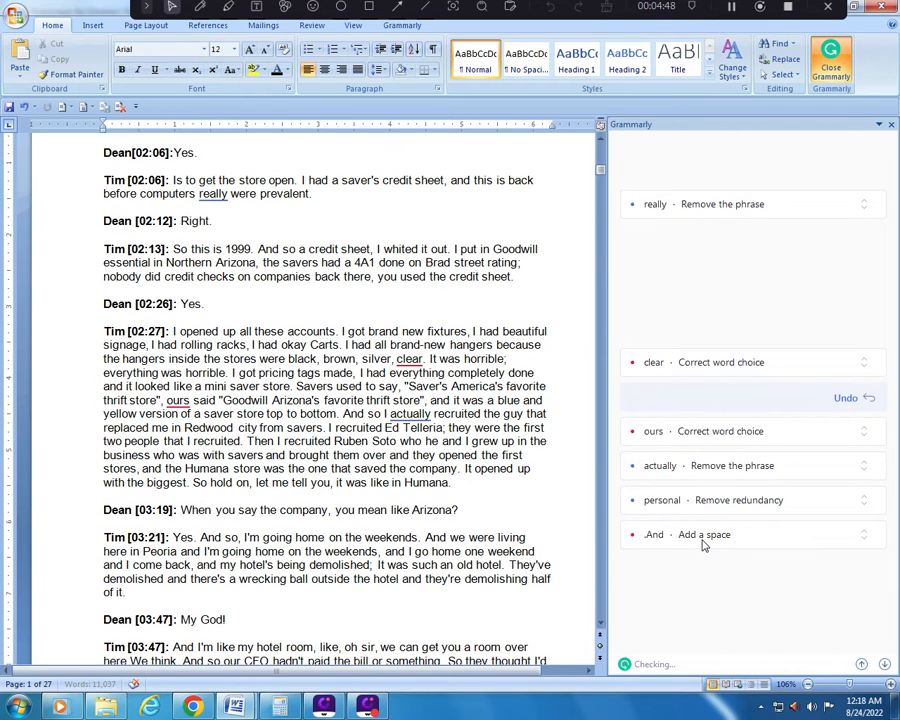
Accept the missing space before "And" in the 03:47 paragraph, and expand the redundancy suggestion for "personal".
left_click(704, 540)
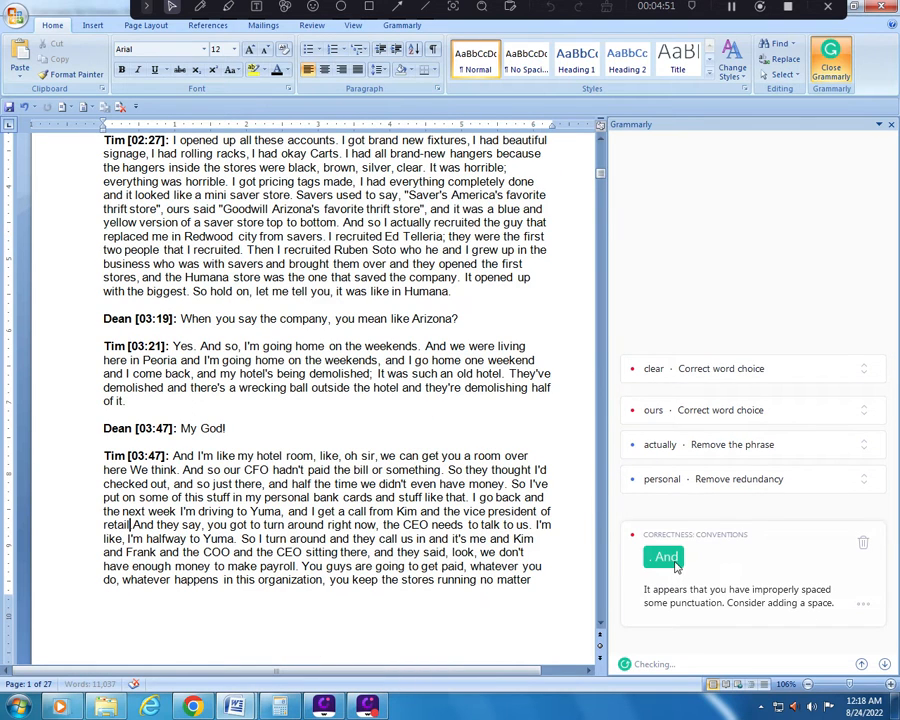
left_click(668, 557)
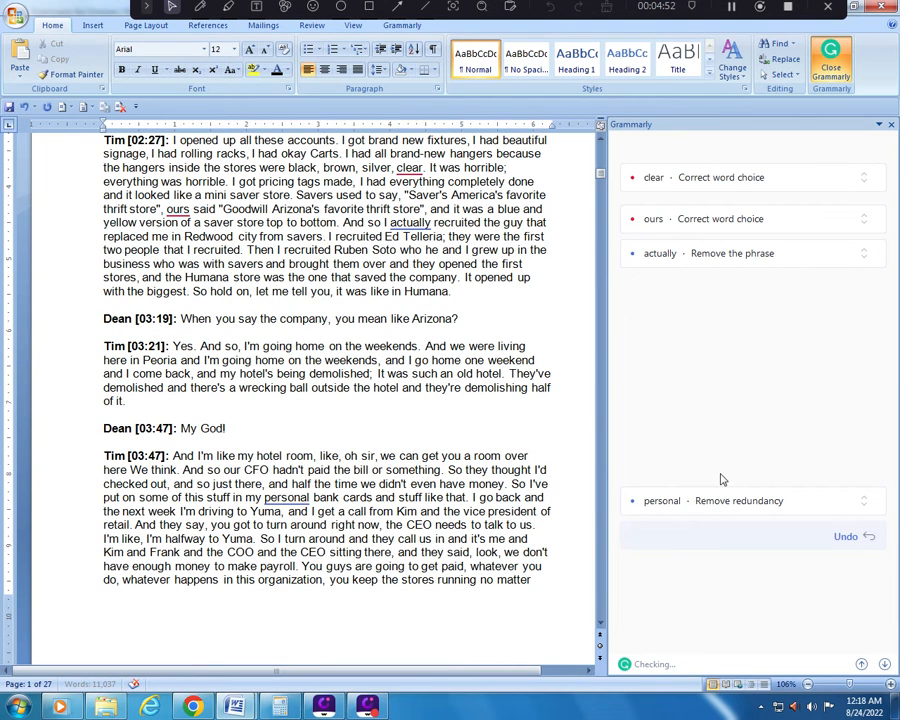
left_click(724, 504)
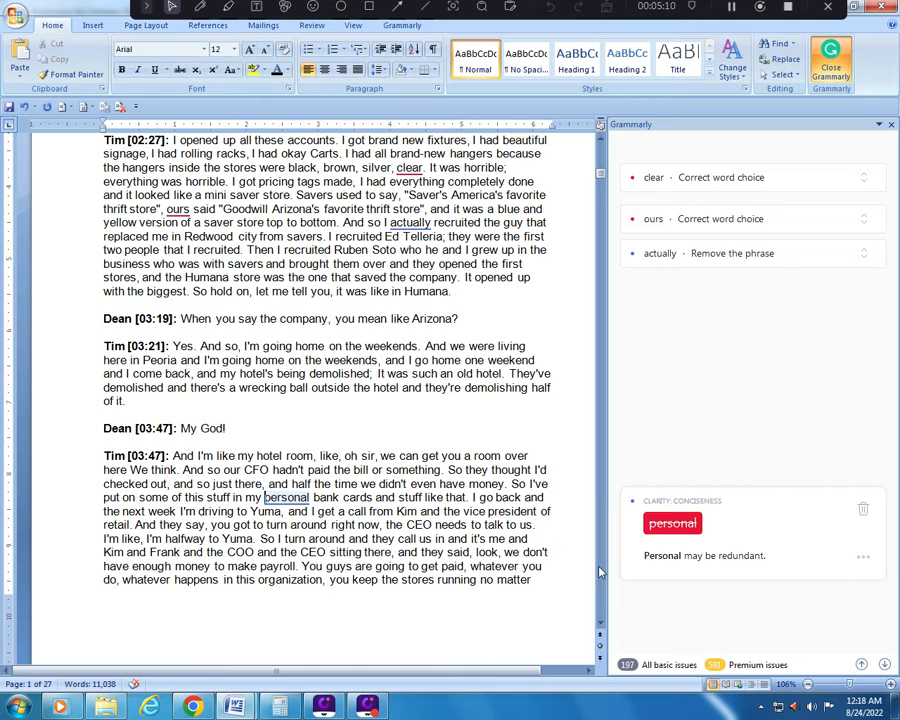
Accept Grammarly's punctuation change from "!." to "!" after "horrible people" in the 04:56 reply.
left_click(600, 622)
left_click(602, 624)
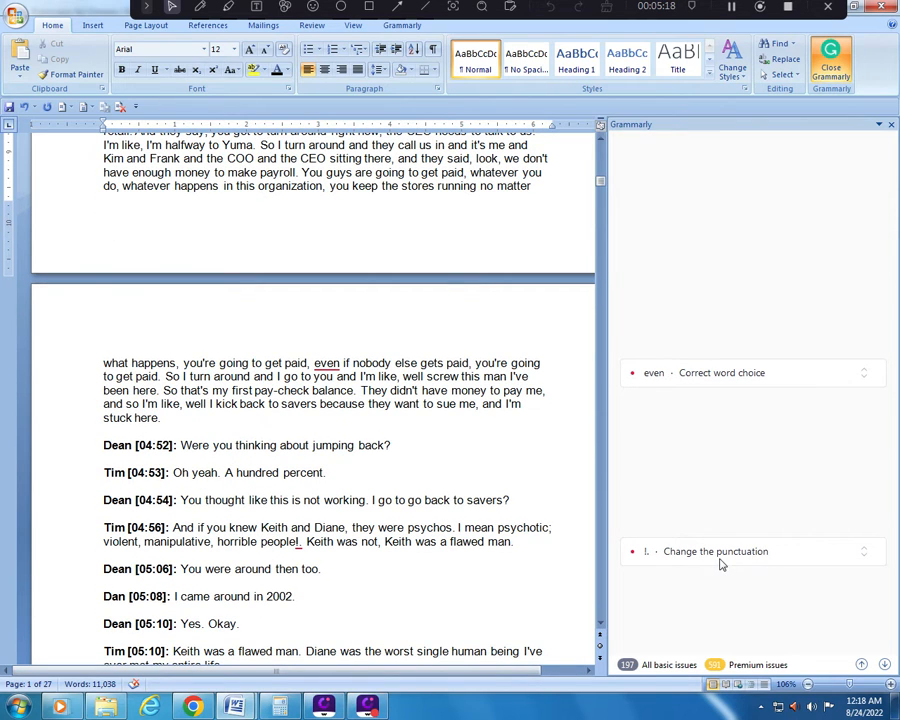
left_click(721, 560)
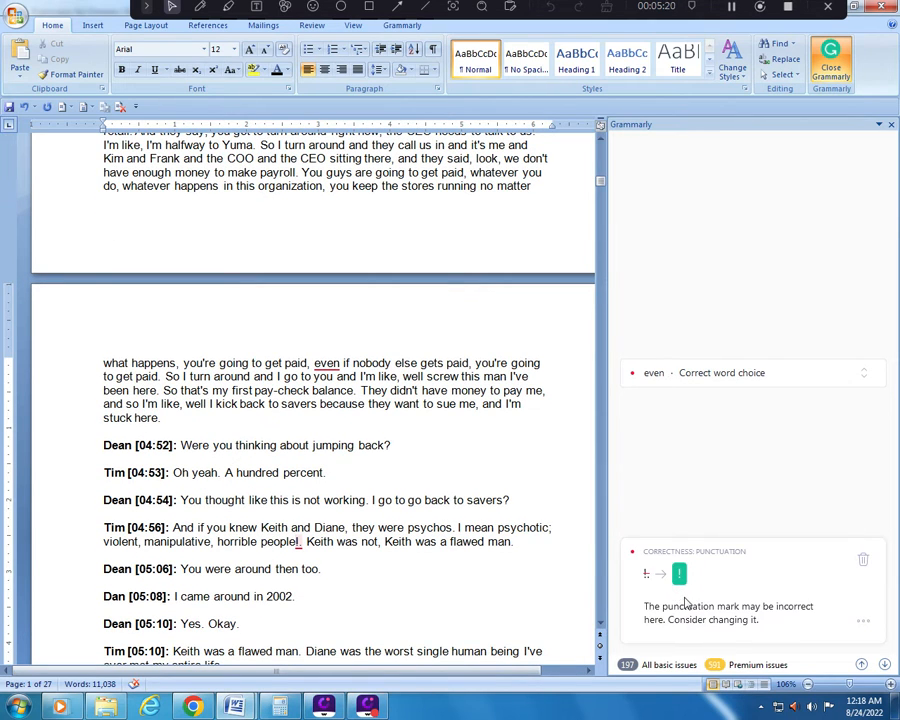
left_click(680, 573)
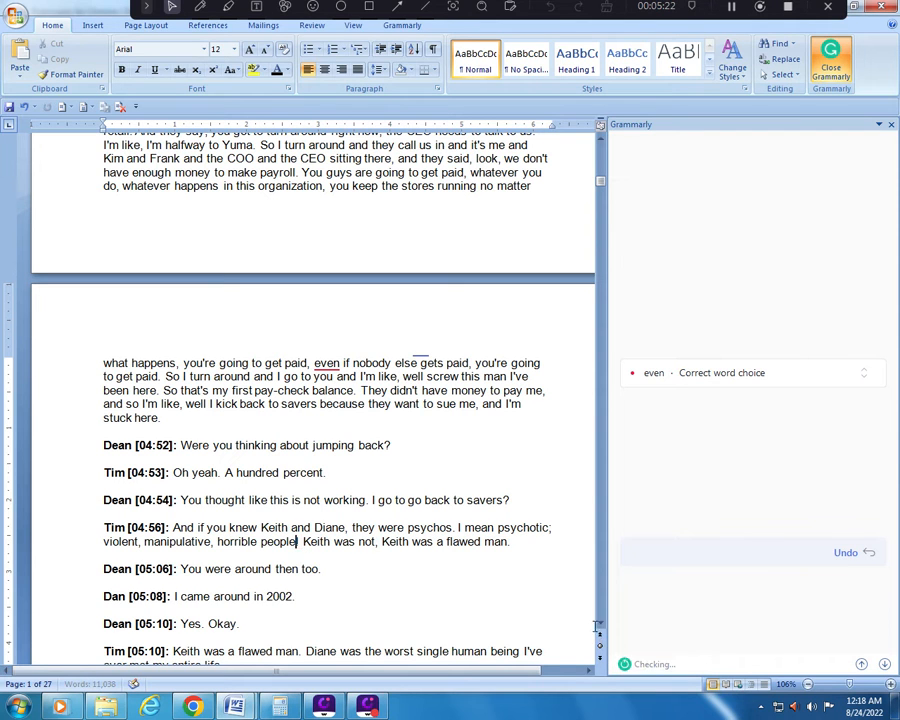
left_click(600, 626)
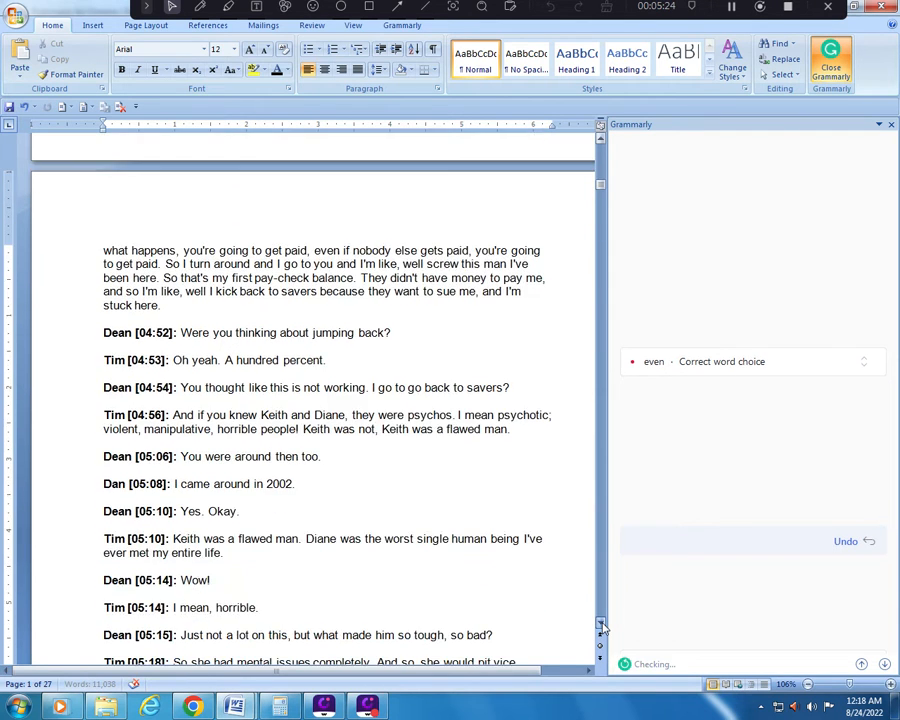
Accept Grammarly's comma after "at this point" in the 06:25 paragraph, and expand the preposition suggestion for "to".
left_click(602, 626)
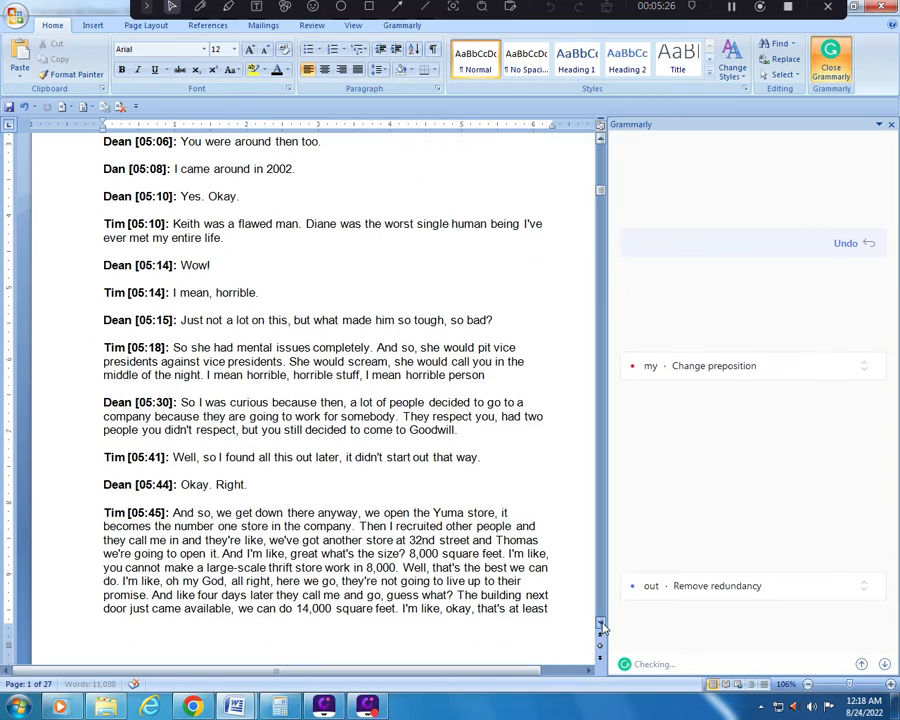
left_click(602, 626)
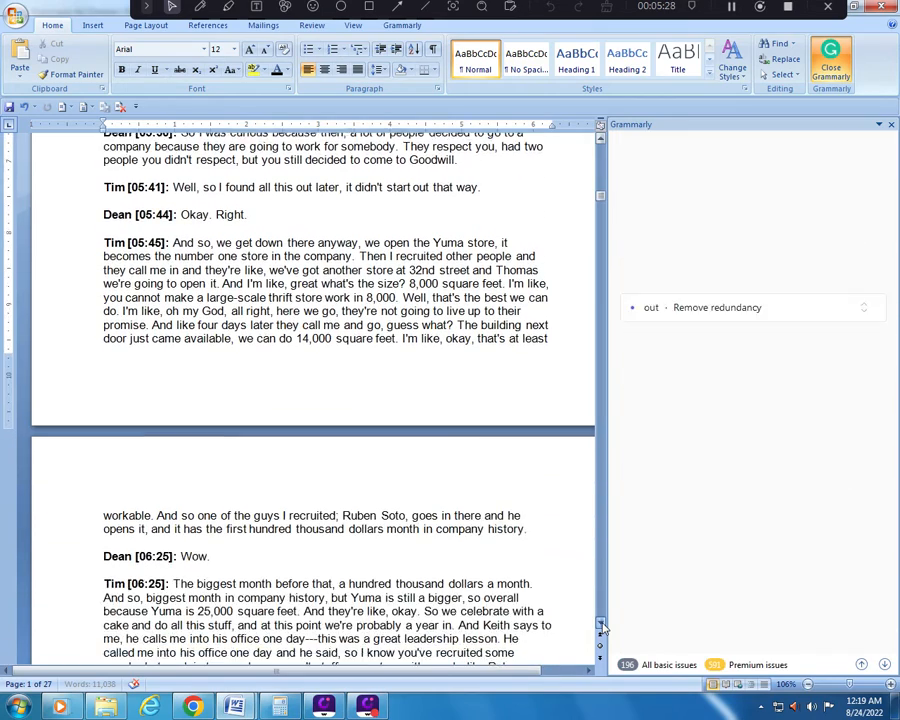
left_click(602, 626)
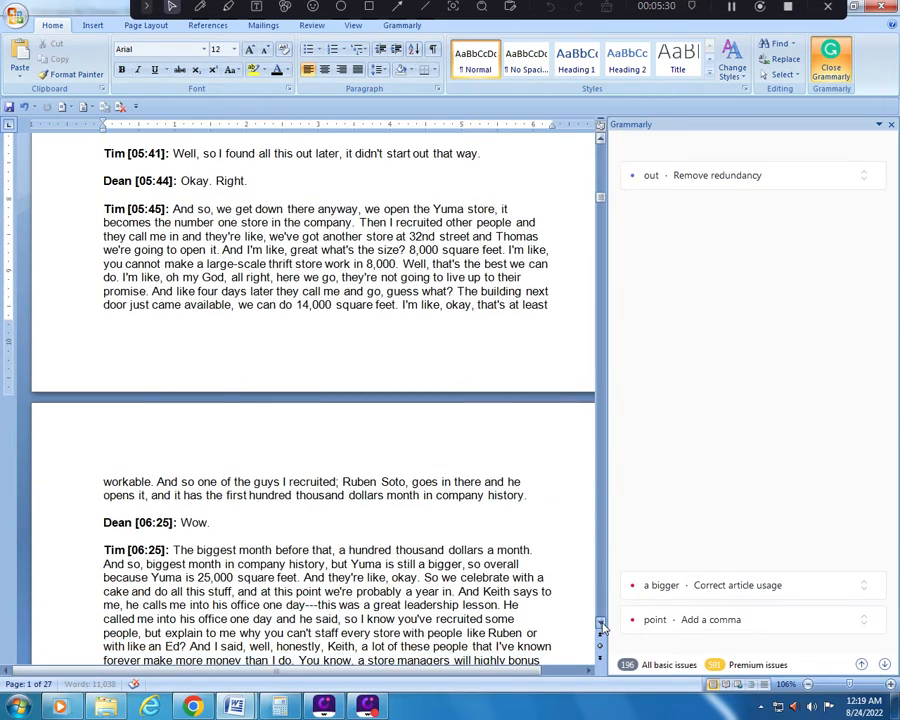
left_click(602, 626)
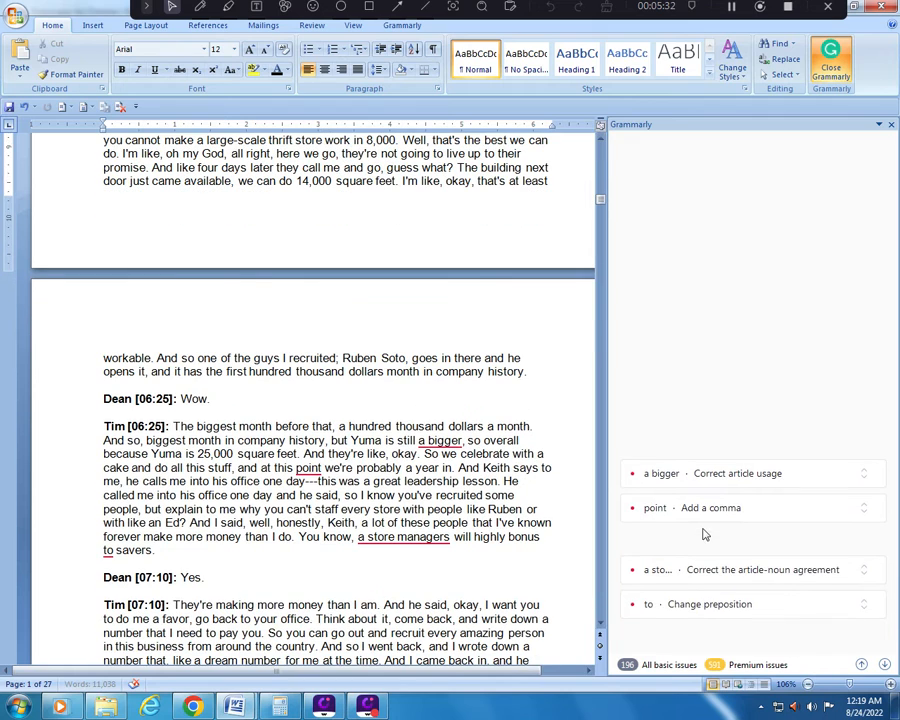
left_click(695, 507)
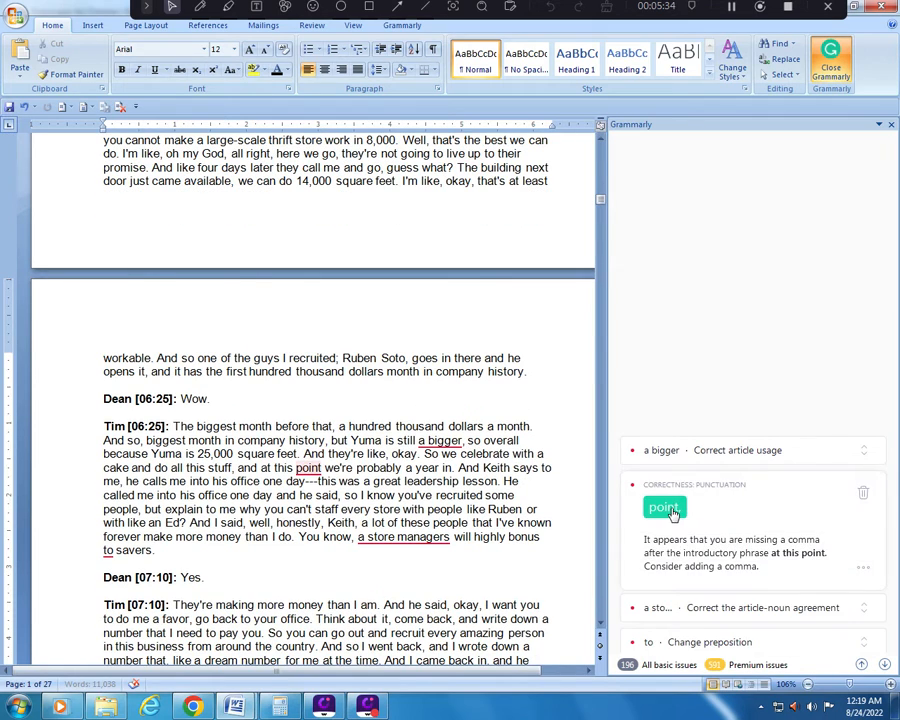
left_click(674, 512)
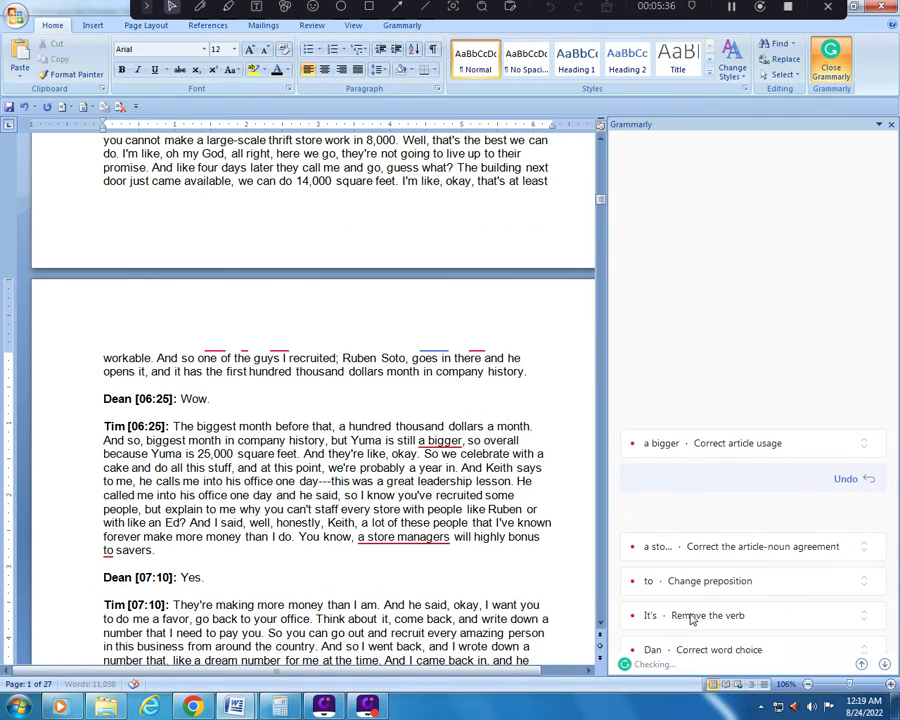
left_click(704, 582)
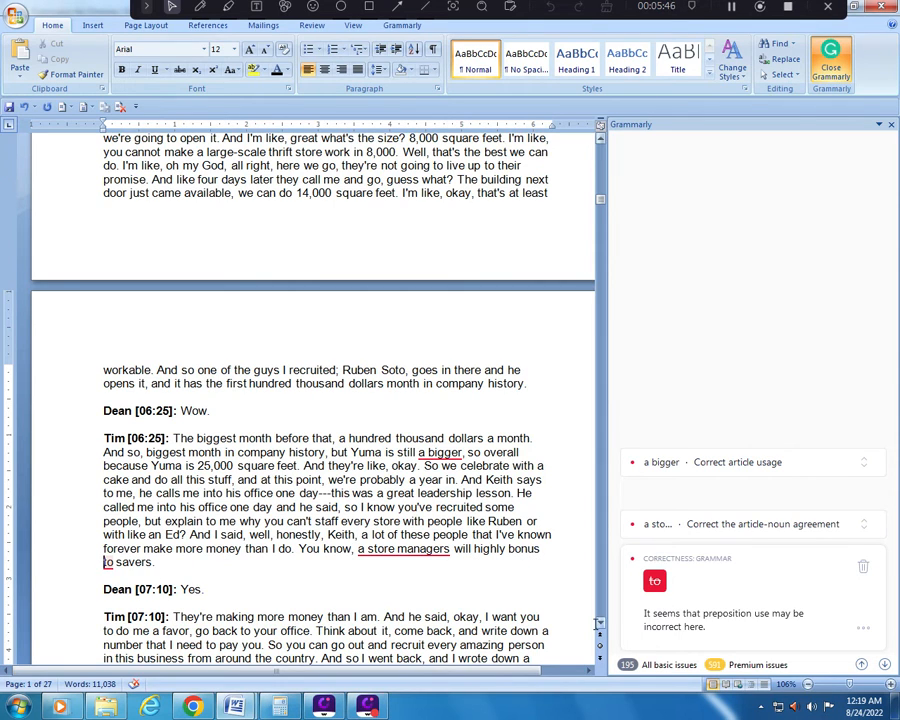
Accept Grammarly's punctuation change from "!." to "!" after "Oh my God" in the 08:25 line.
scroll(602, 626, "down", 4)
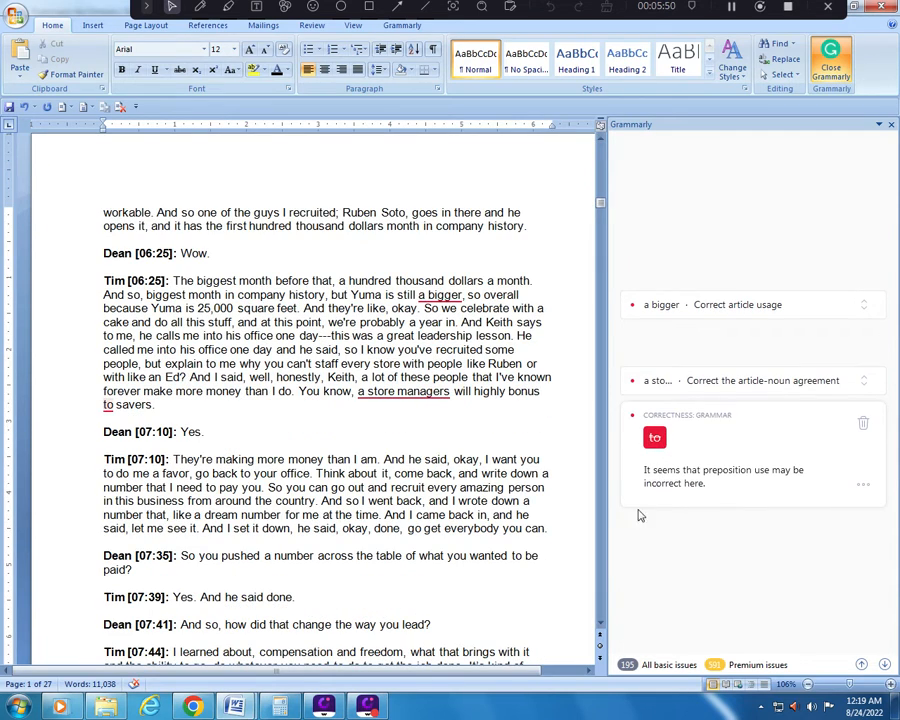
scroll(601, 626, "down", 5)
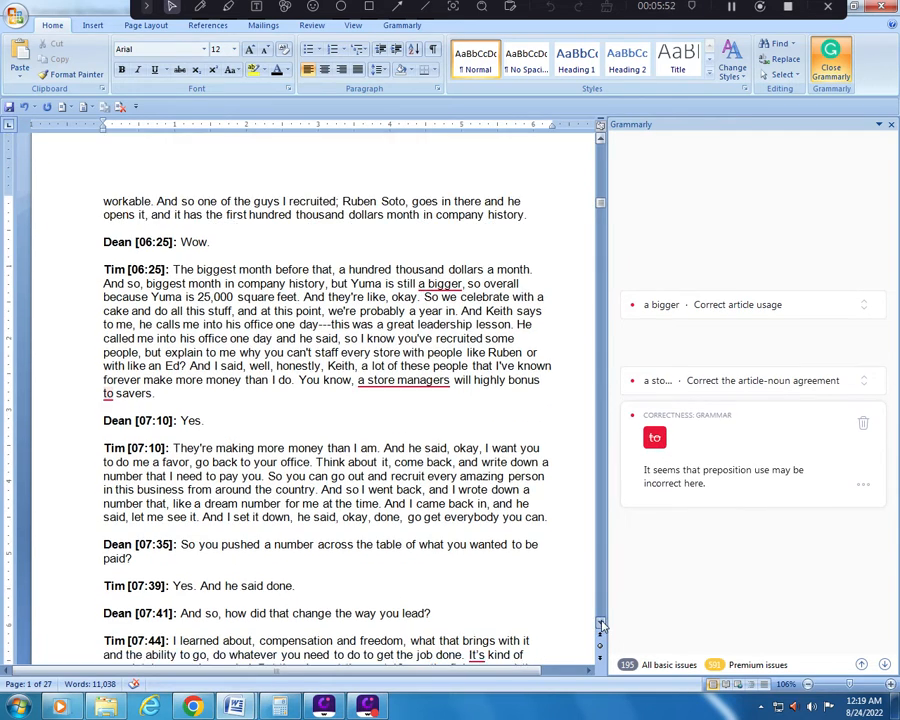
scroll(601, 626, "down", 5)
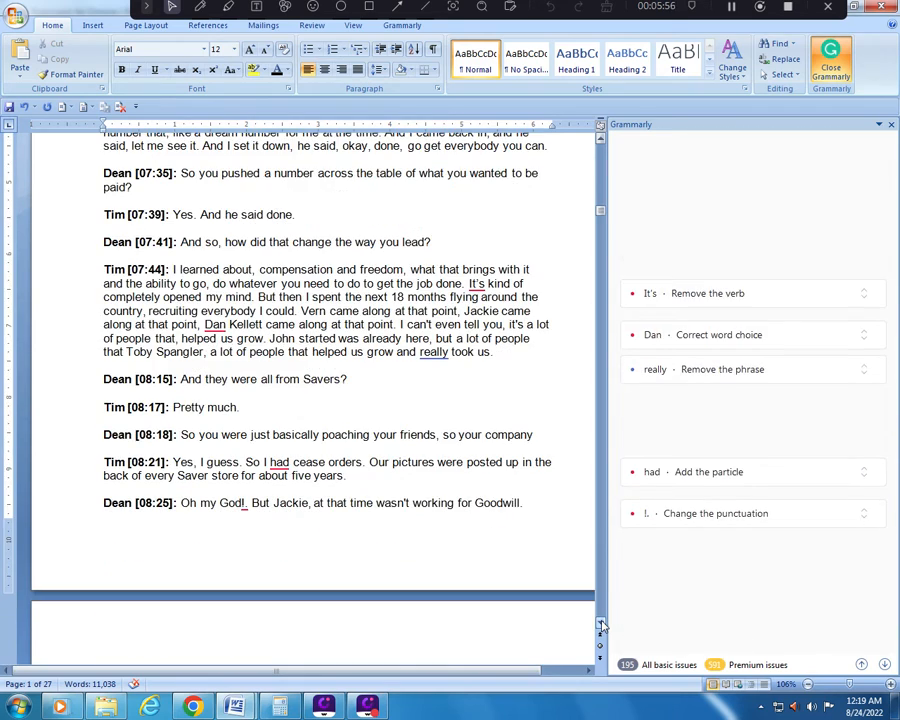
left_click(680, 522)
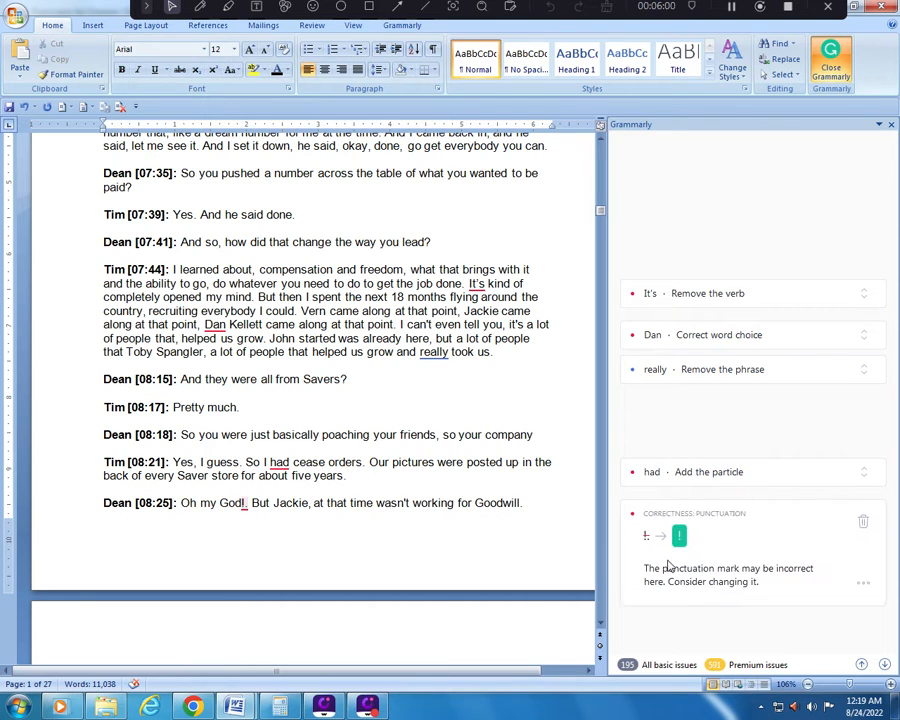
left_click(679, 540)
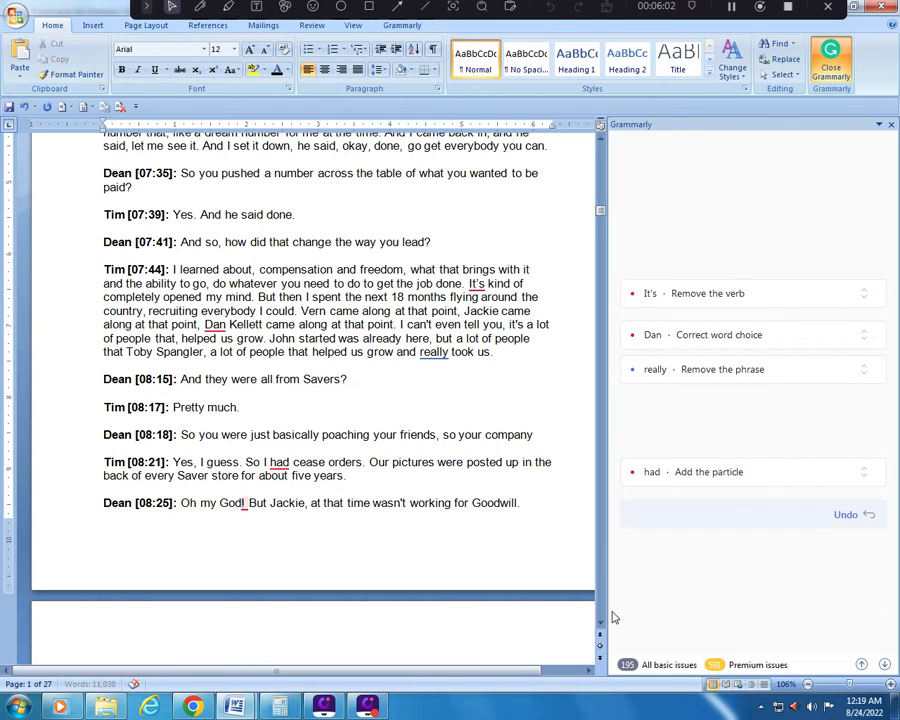
Accept Grammarly's removal of the space before the question mark in "what ?" in the 09:56 line.
left_click(600, 624)
left_click_drag(600, 624, 600, 624)
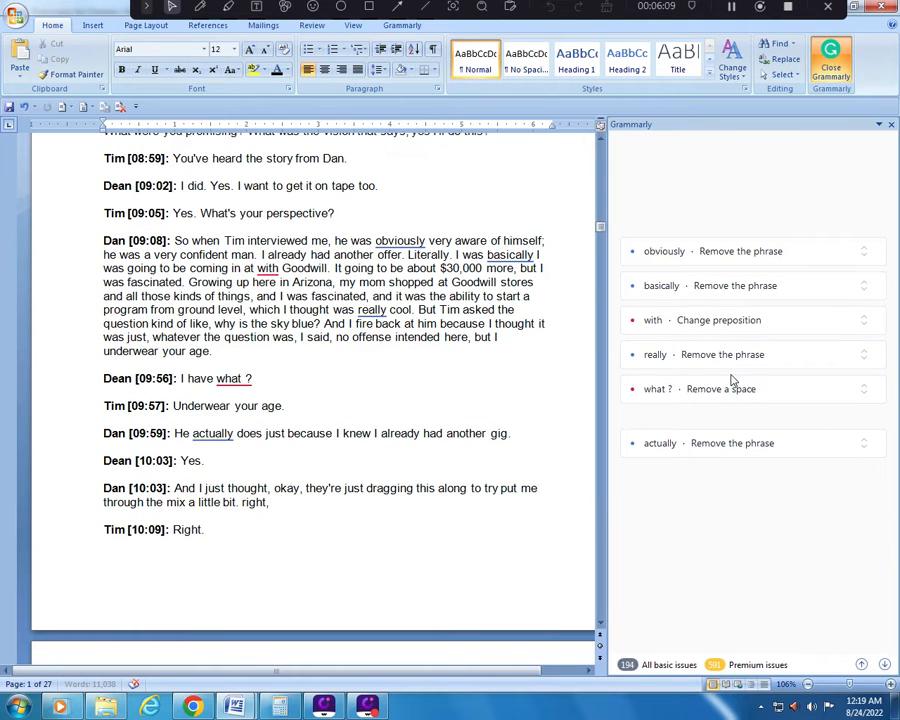
left_click(660, 390)
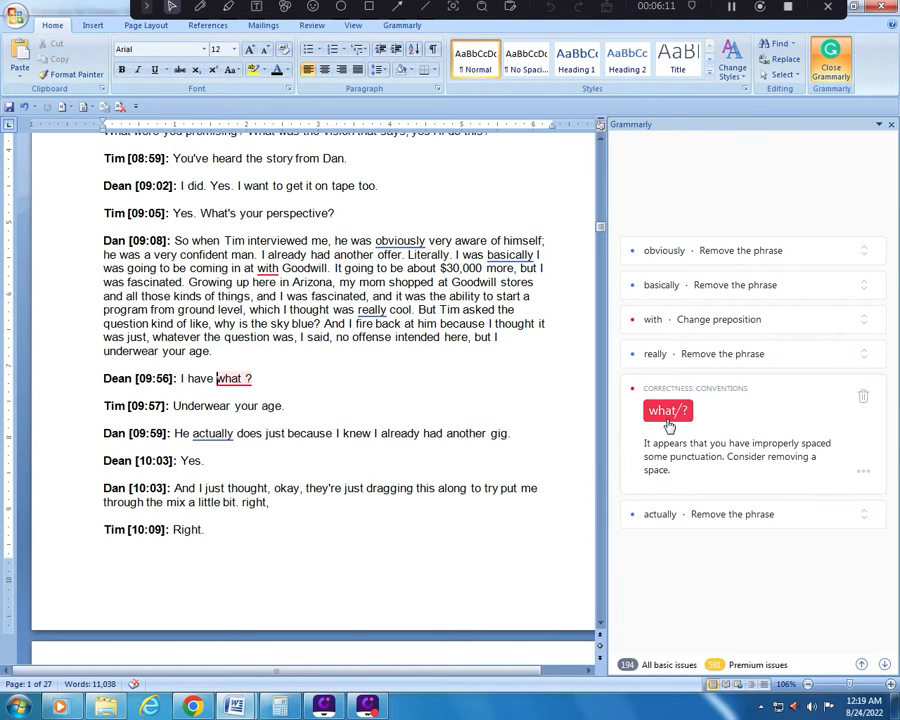
left_click(668, 410)
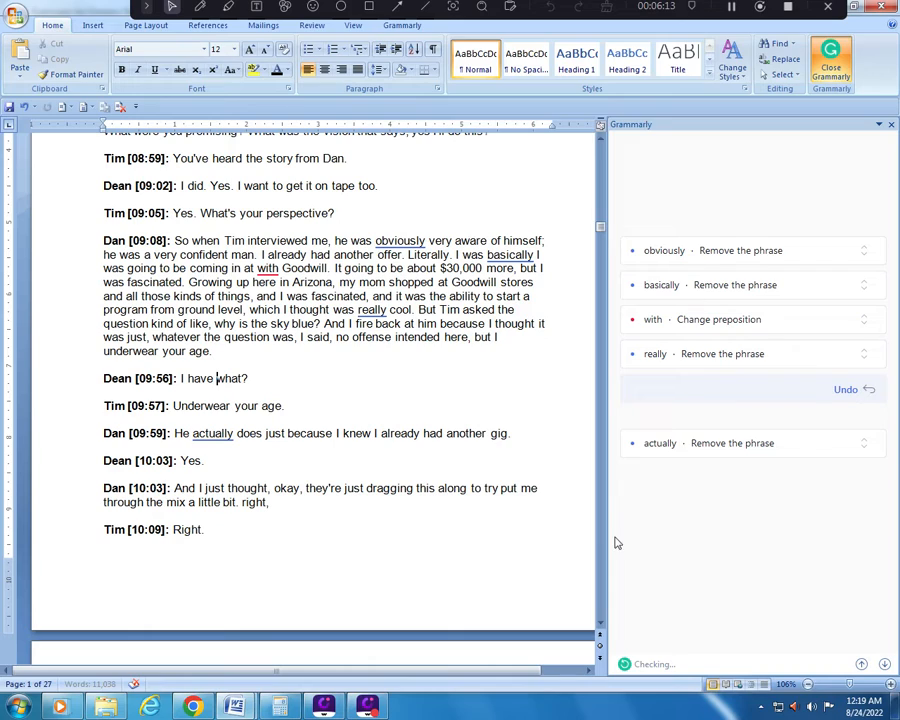
Expand Grammarly's missing-article suggestion for "heart" in the 12:25 paragraph to read its explanation.
left_click(600, 624)
left_click_drag(600, 624, 600, 627)
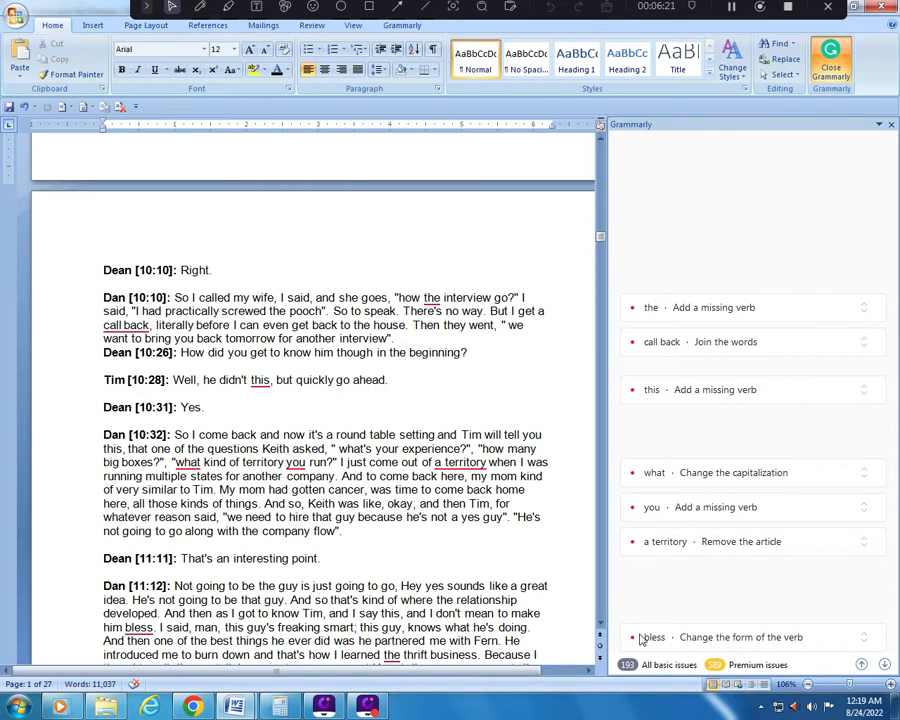
left_click_drag(600, 627, 600, 627)
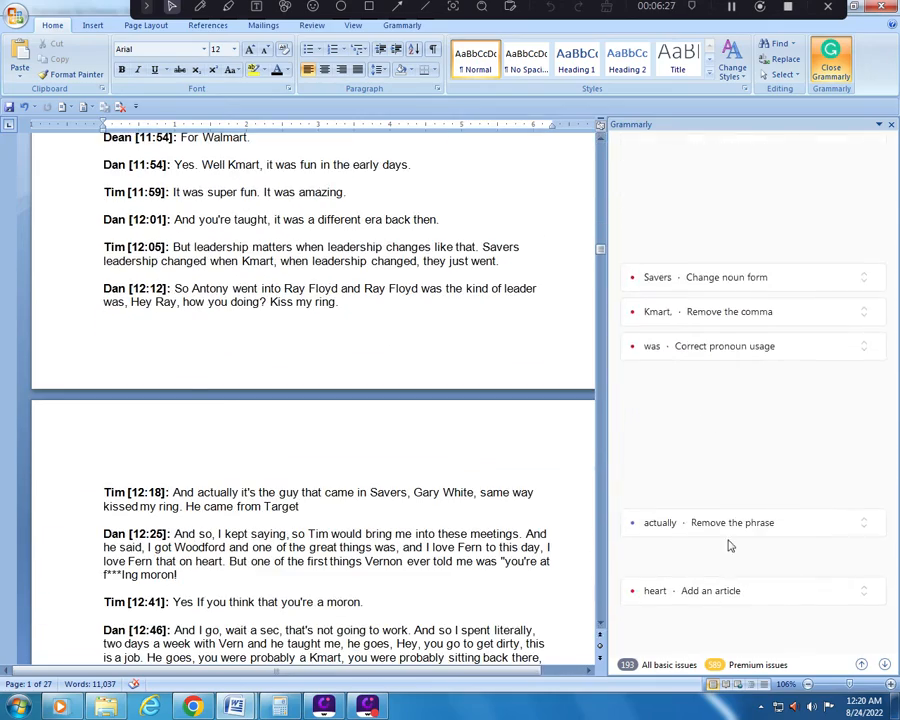
left_click(601, 625)
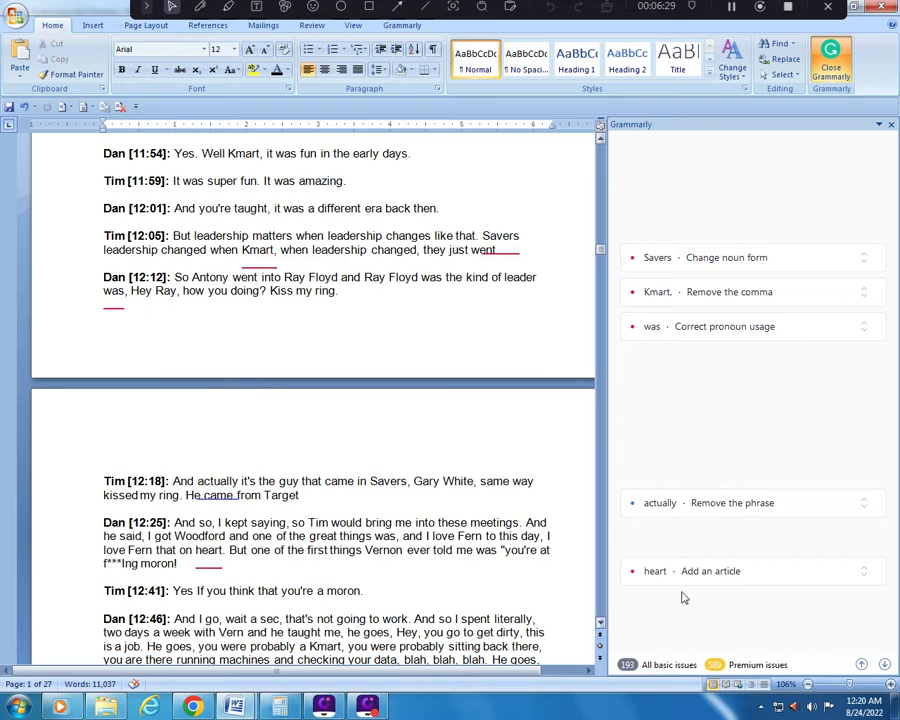
left_click(725, 572)
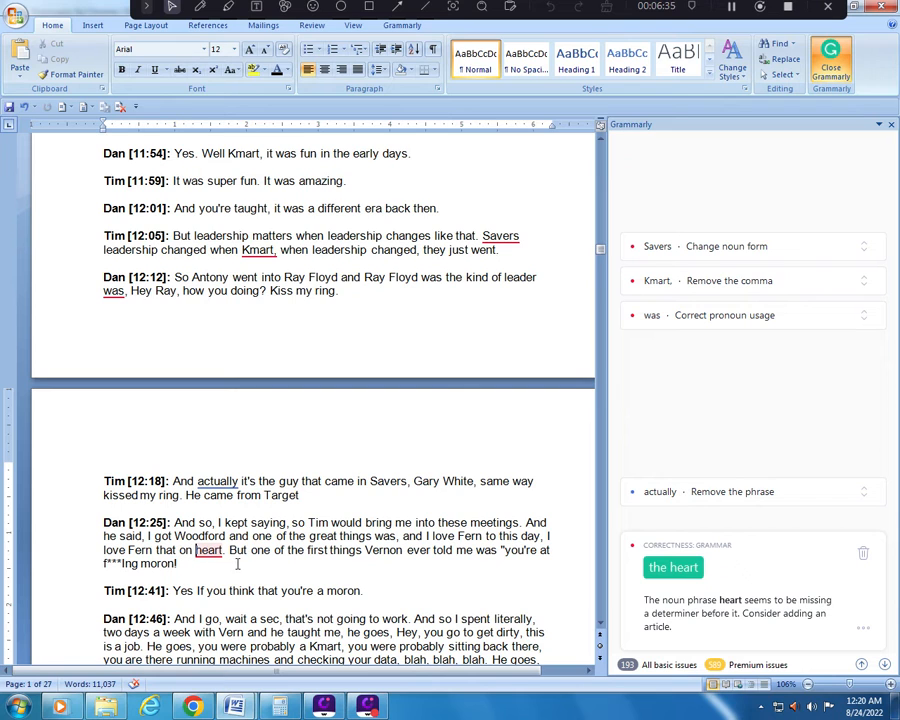
Expand Grammarly's comma-removal suggestion for "Kmart," in the 12:05 paragraph to read its explanation.
left_click(601, 625)
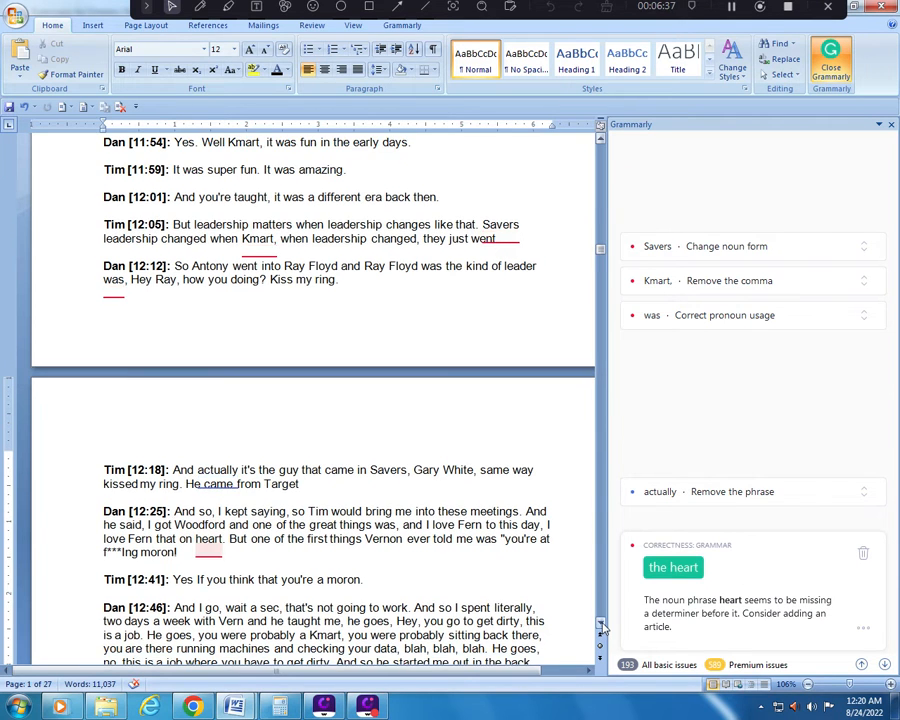
left_click(601, 625)
left_click(602, 626)
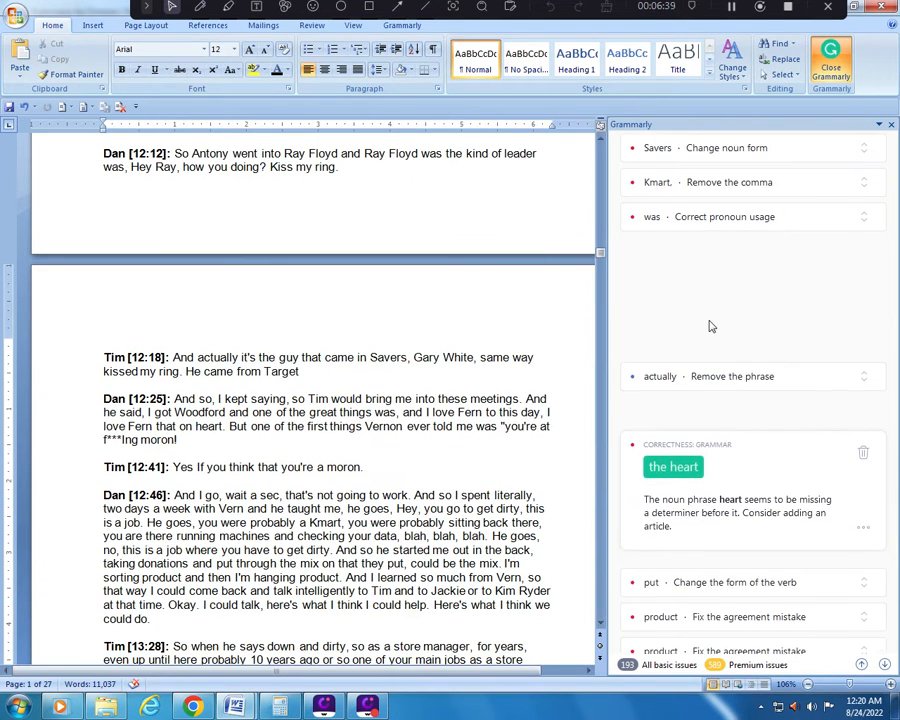
left_click(730, 196)
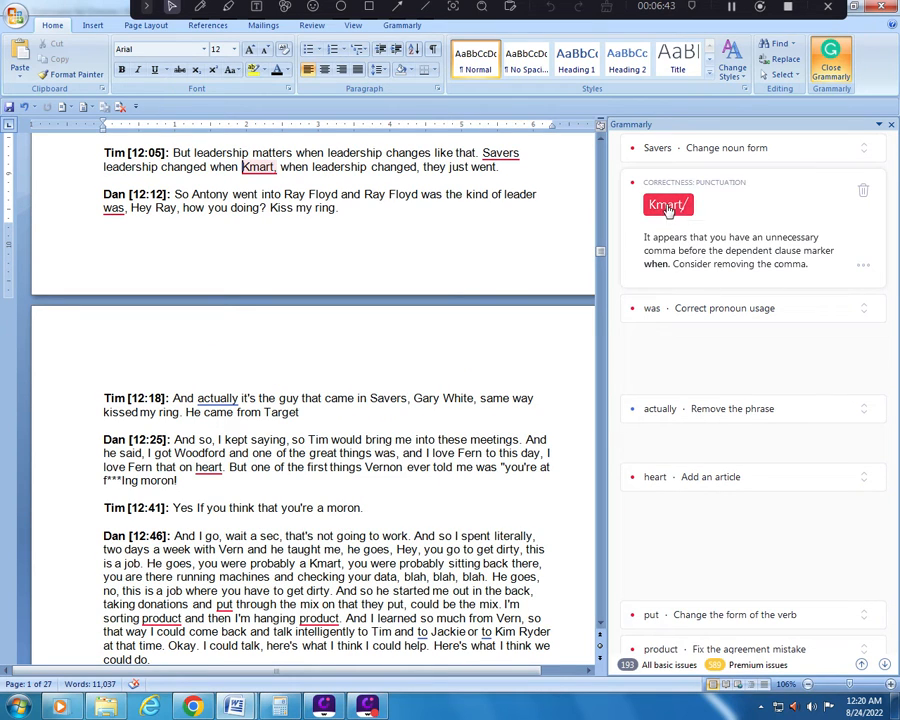
Accept Grammarly's missing space between the colon and "Understood" in the first 14:19 line.
scroll(600, 627, "down", 3)
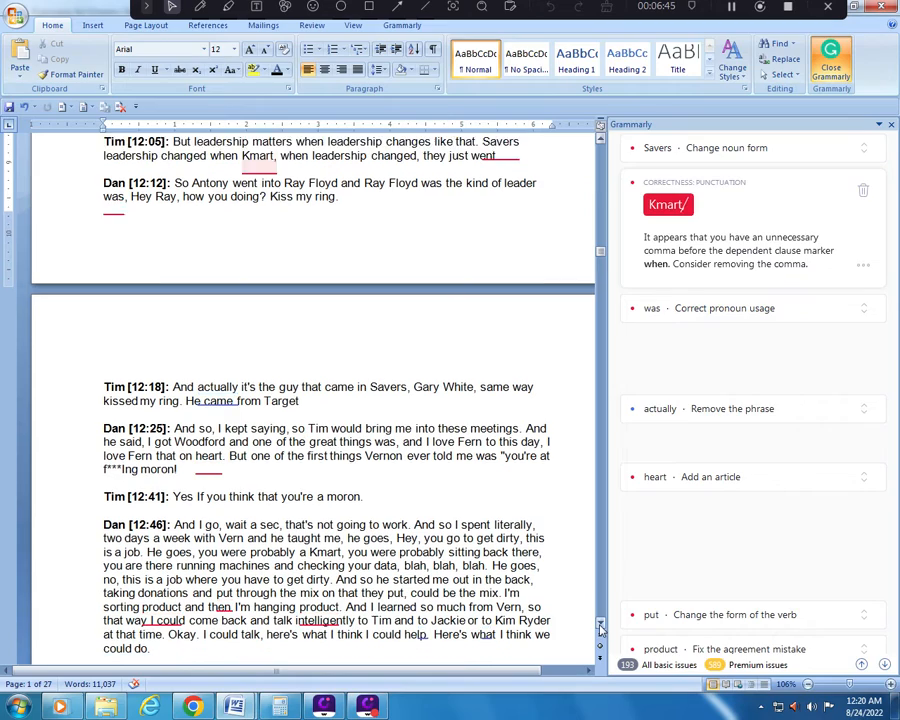
scroll(600, 627, "down", 8)
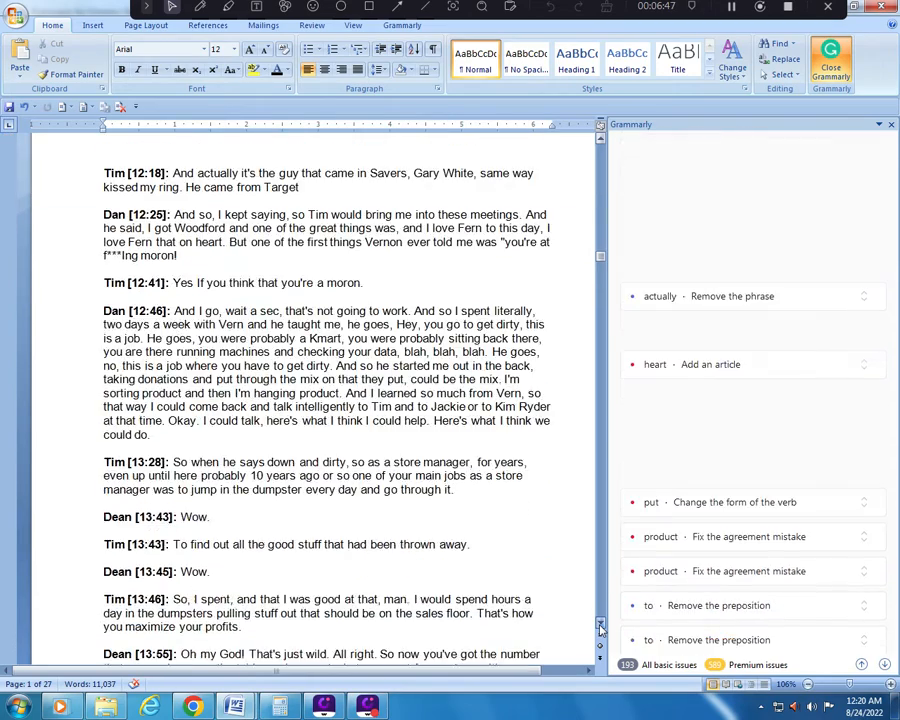
scroll(600, 627, "down", 2)
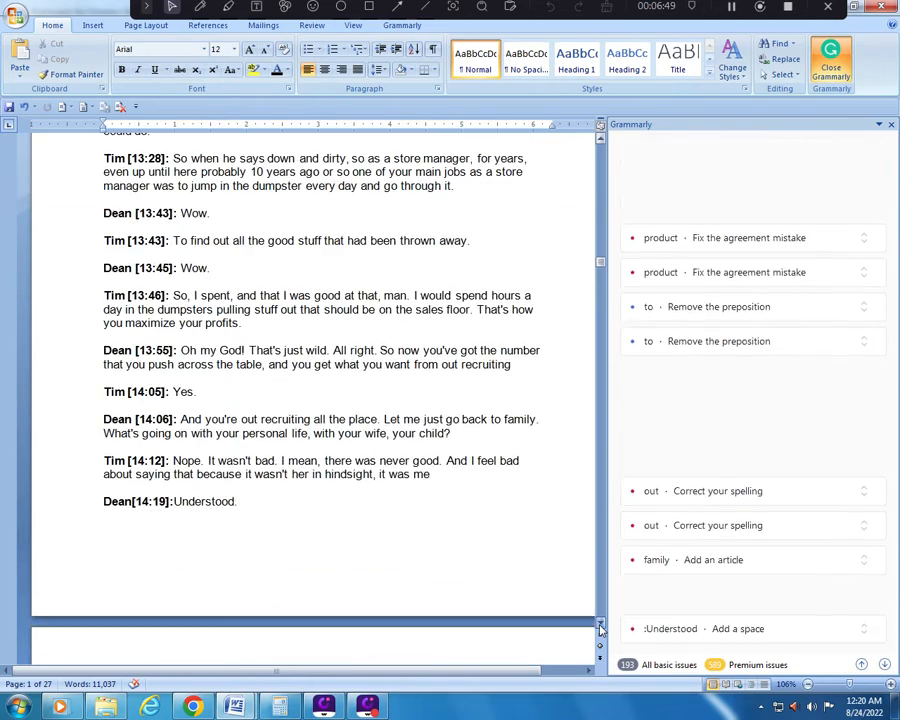
left_click(690, 512)
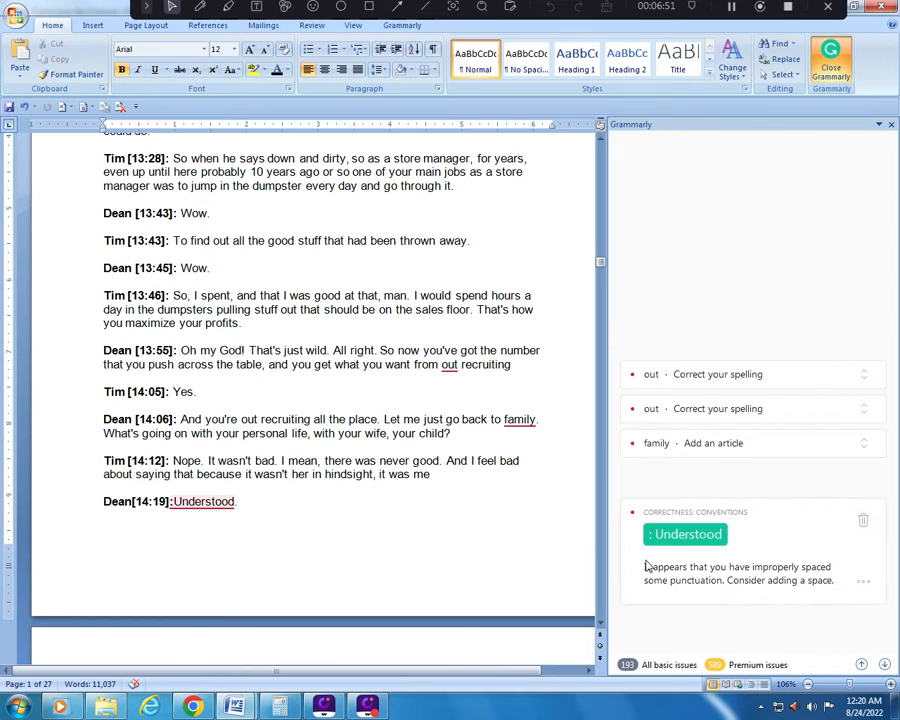
left_click(683, 532)
Accept Grammarly's removal of the duplicate comma after "passed away" in the second 15:50 paragraph.
left_click(600, 622)
scroll(602, 622, "down", 6)
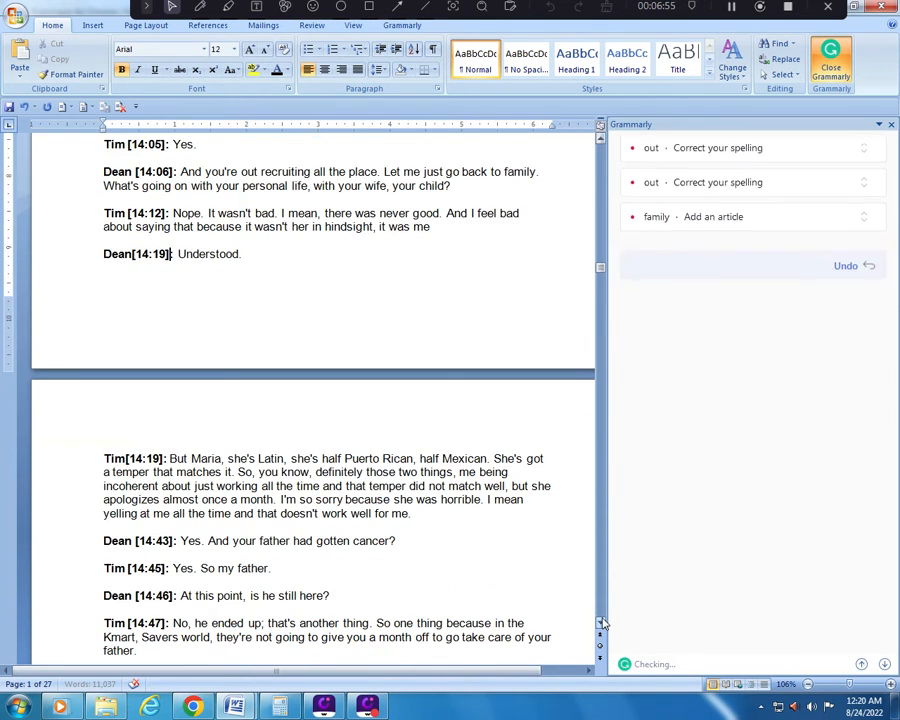
scroll(602, 622, "down", 2)
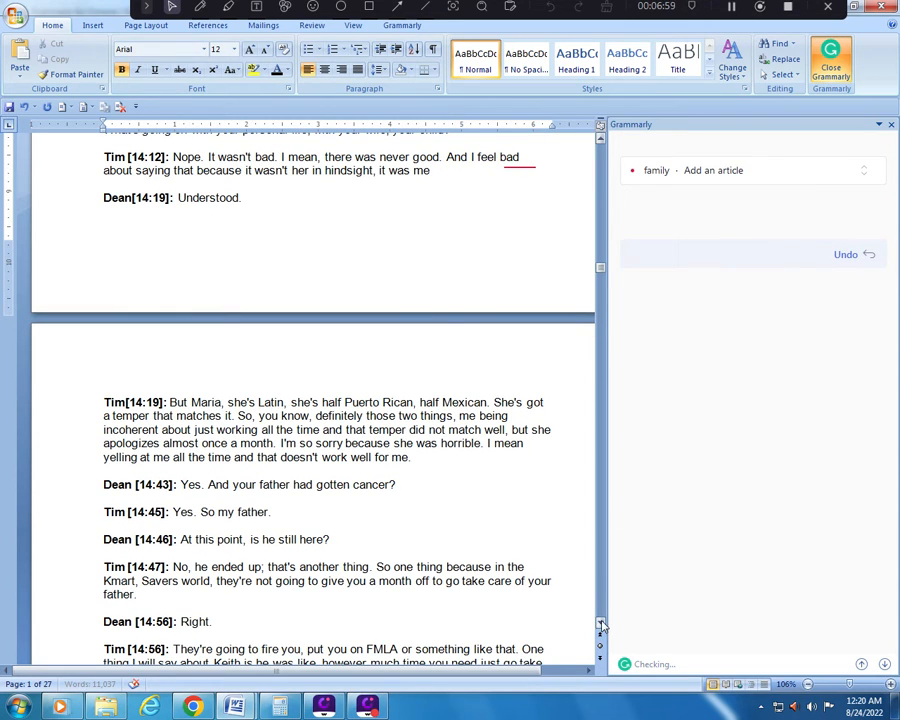
scroll(602, 624, "down", 4)
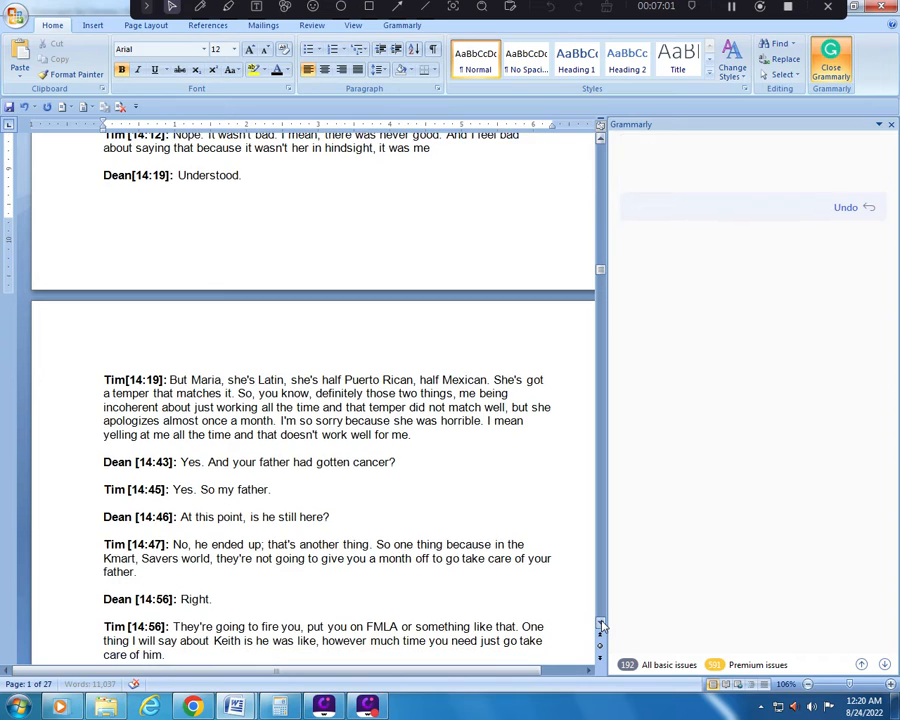
scroll(602, 624, "down", 8)
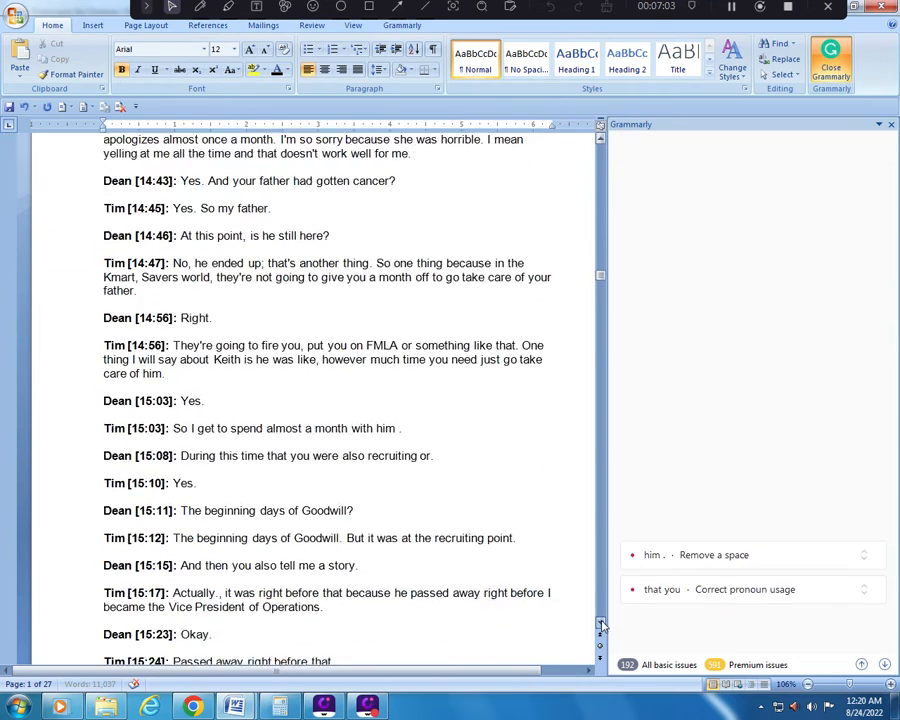
scroll(602, 624, "down", 5)
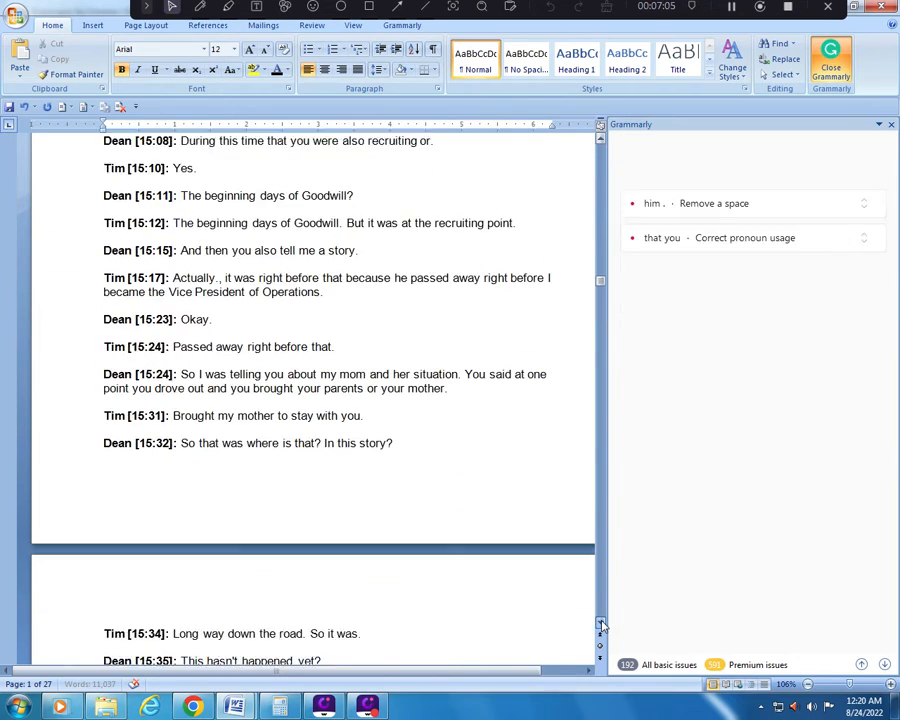
scroll(602, 624, "down", 6)
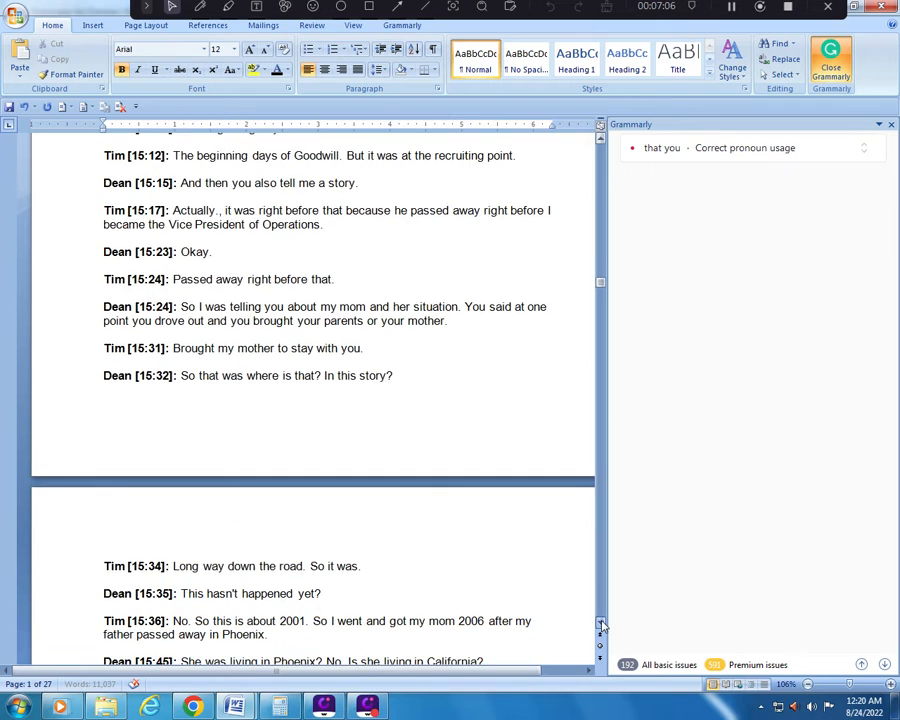
scroll(602, 624, "down", 6)
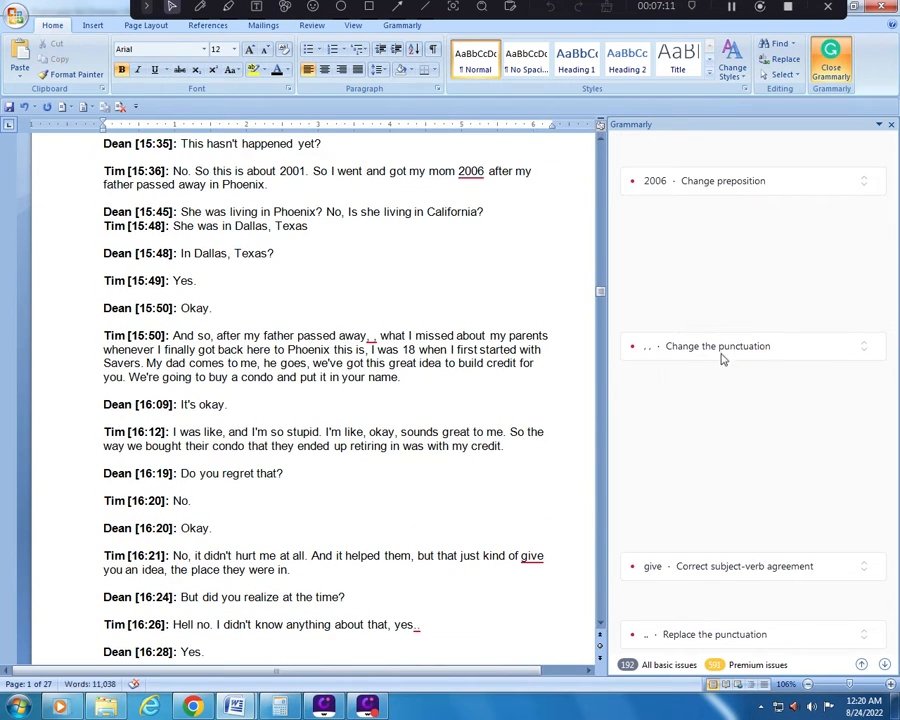
left_click(718, 360)
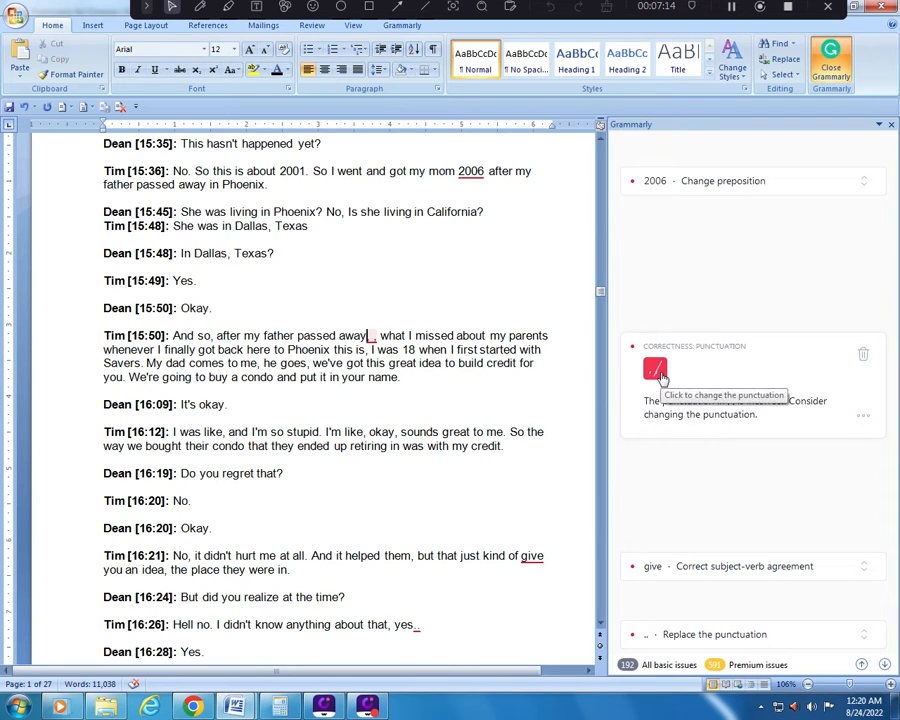
left_click(656, 371)
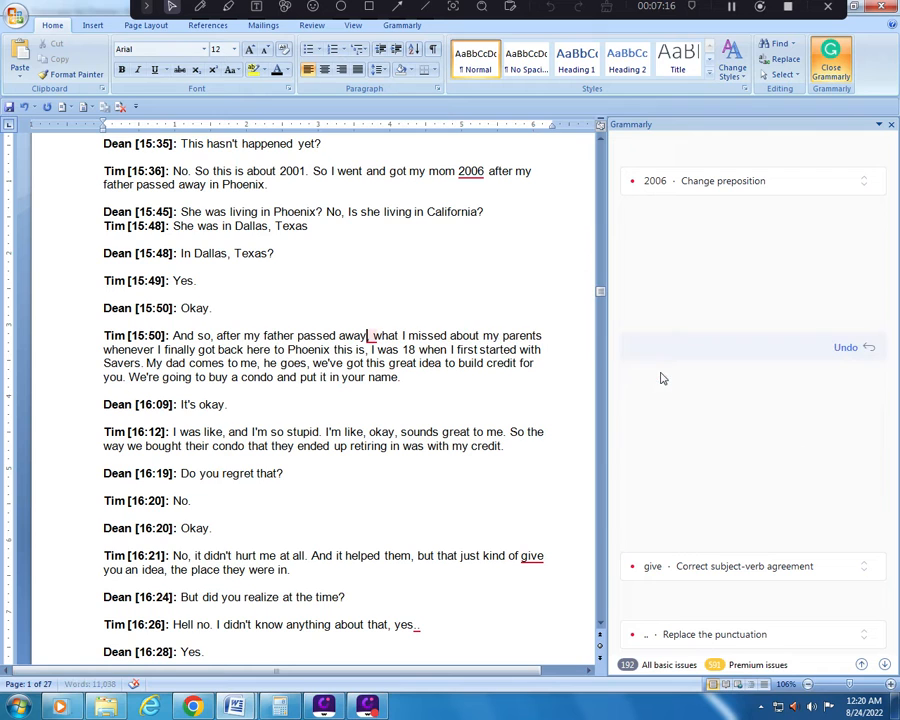
Accept Grammarly's single period in place of the double period after "yes" in the 16:26 line.
left_click(601, 625)
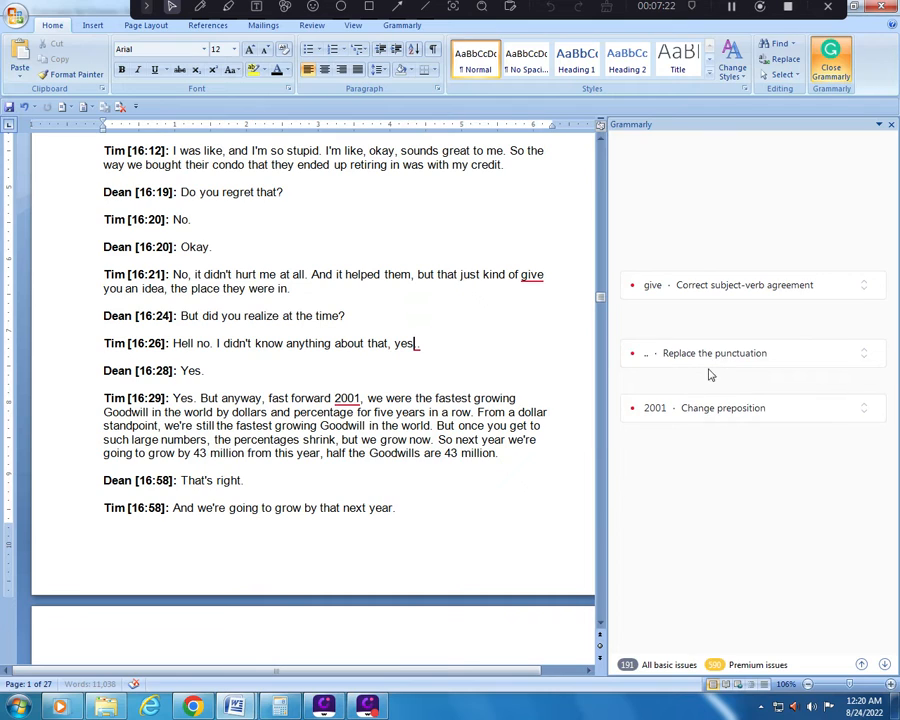
left_click(710, 372)
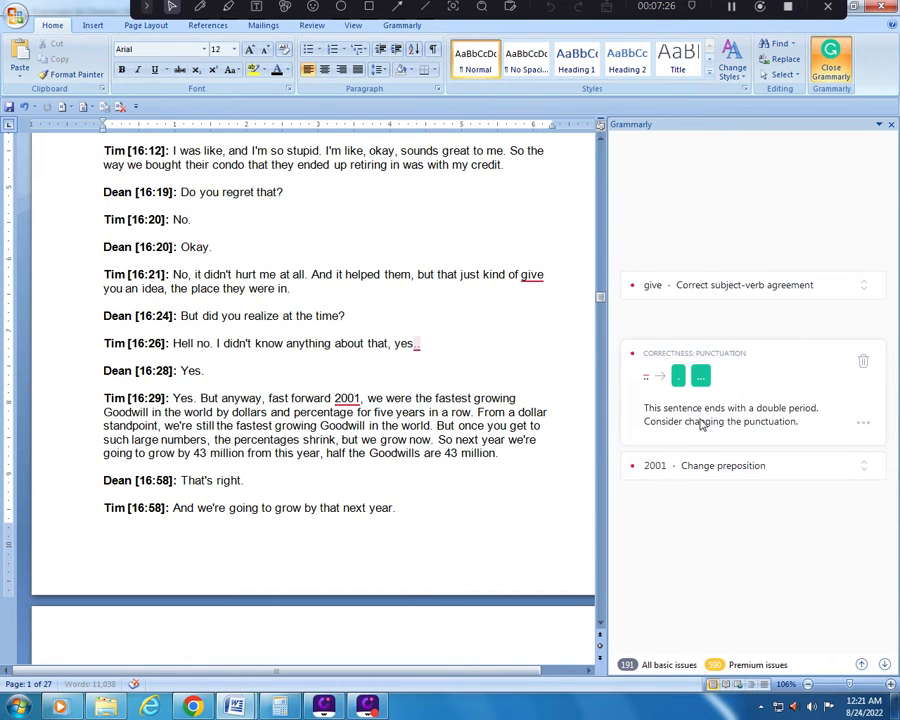
left_click(678, 376)
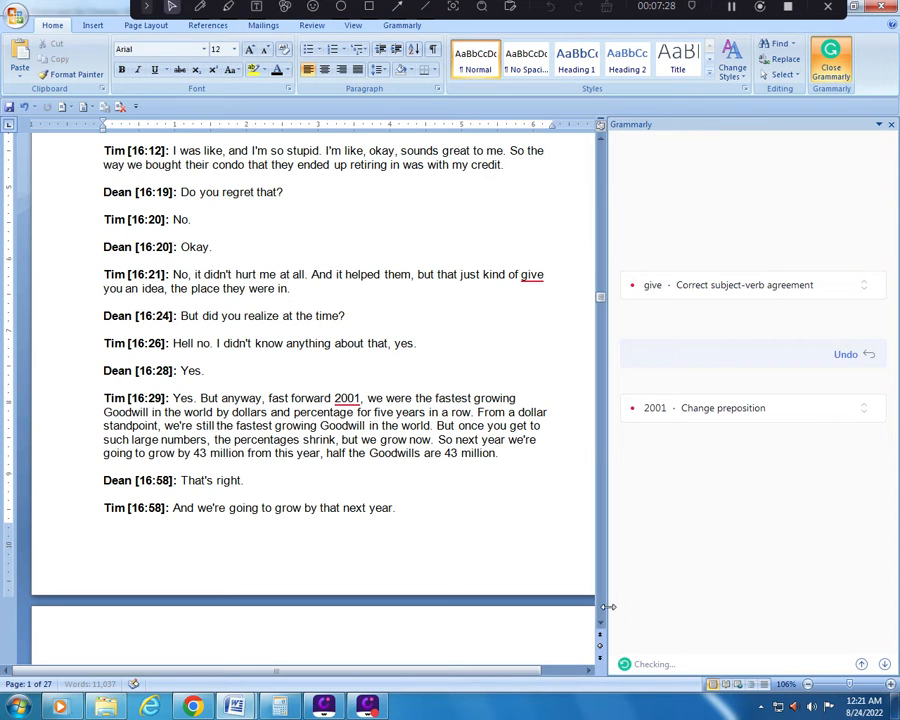
Accept Grammarly's "centers" for "centres" in the 17:02 paragraph and "them" for "then" in the 17:41 paragraph.
scroll(600, 624, "down", 3)
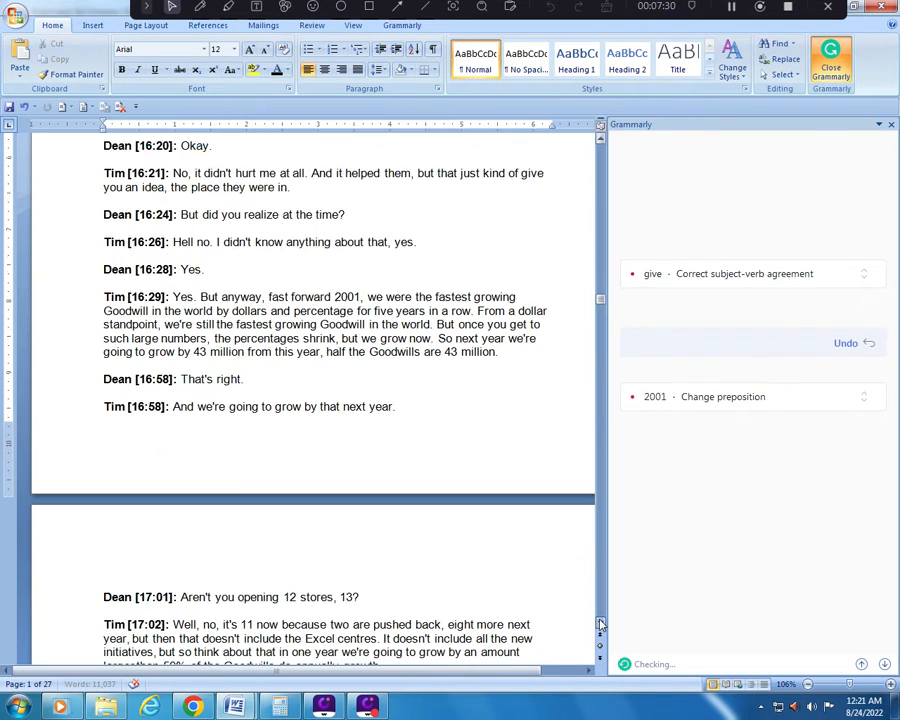
scroll(600, 624, "down", 8)
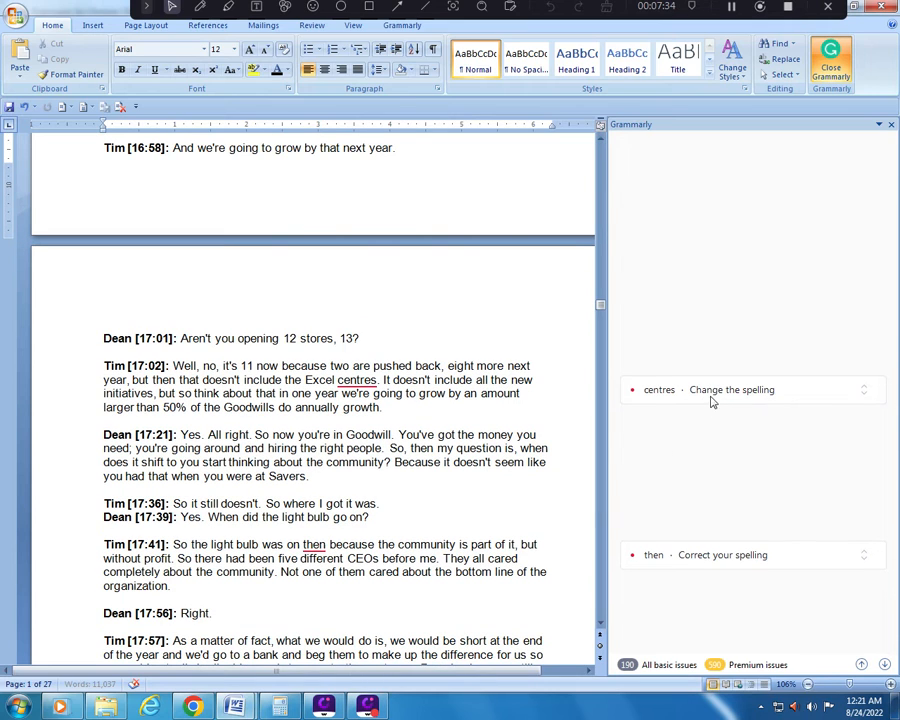
left_click(712, 395)
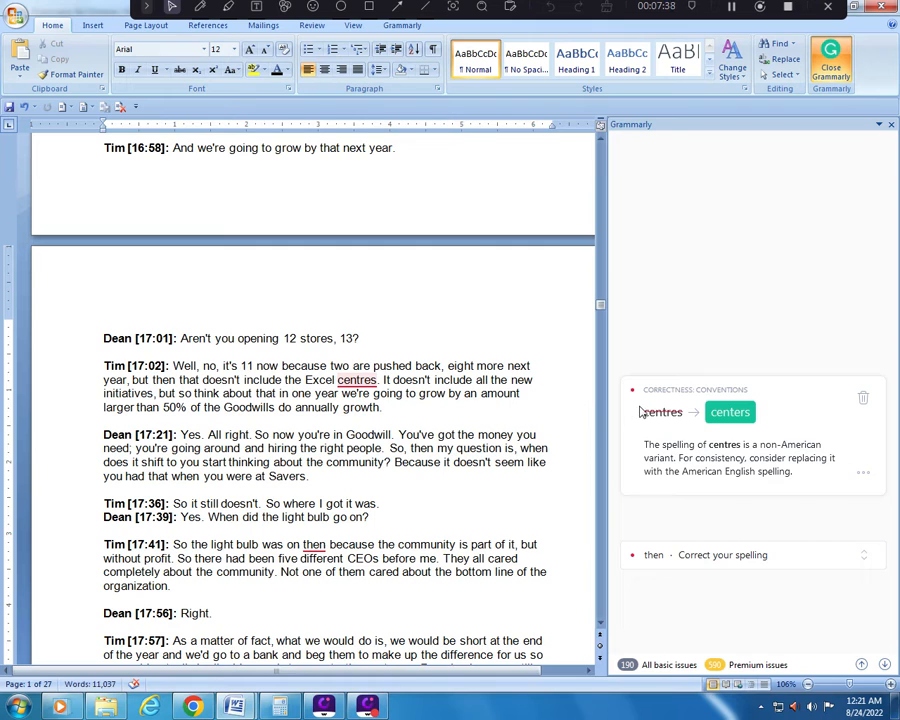
left_click(729, 413)
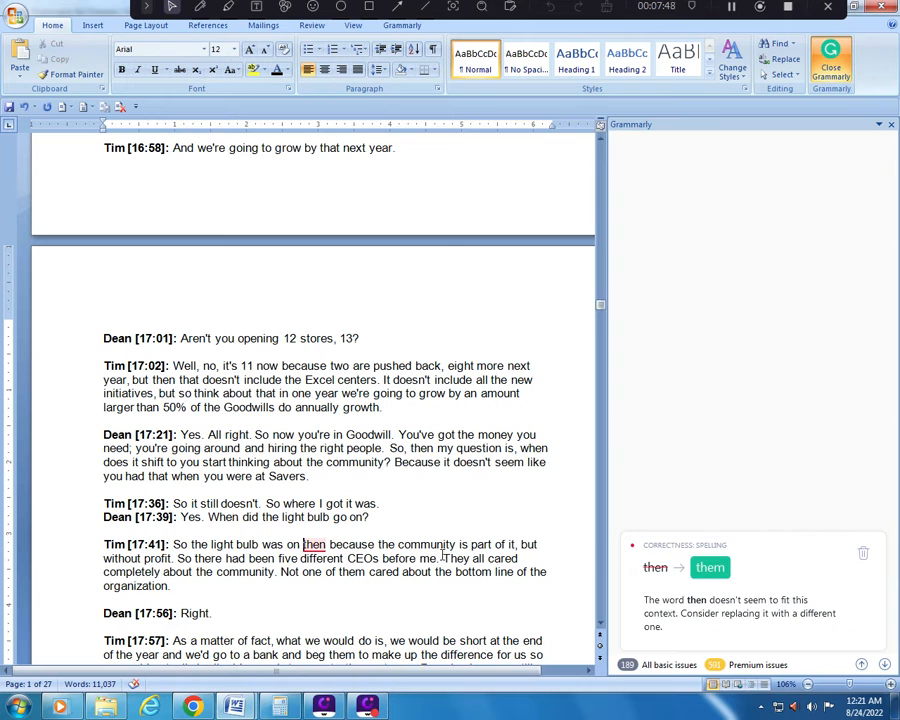
left_click(710, 567)
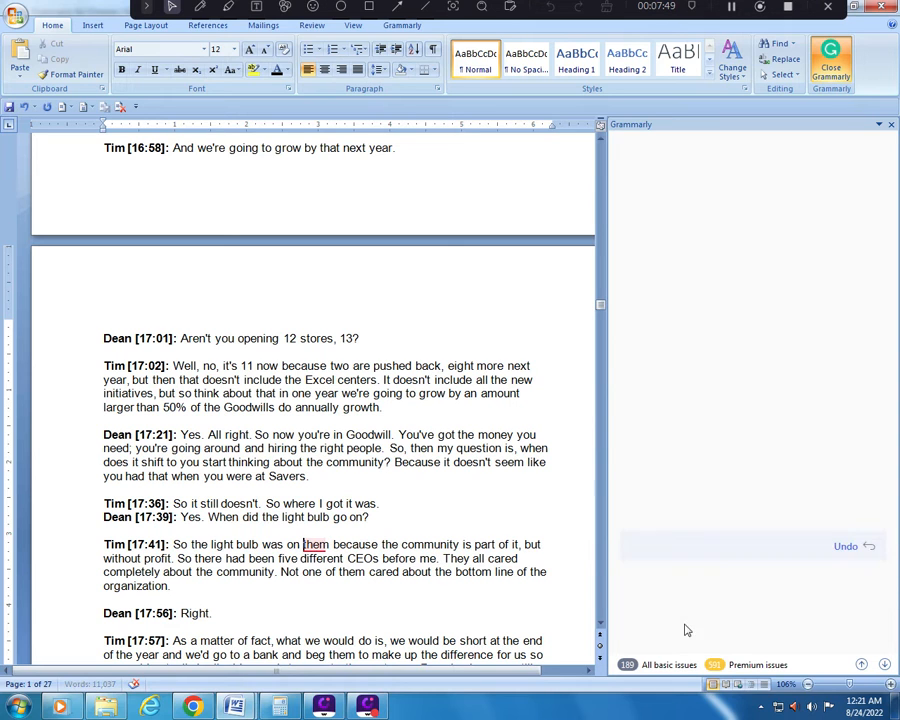
Accept Grammarly's spelling correction of "Pay checks" to "Paychecks" in the 17:57 paragraph.
left_click(600, 625)
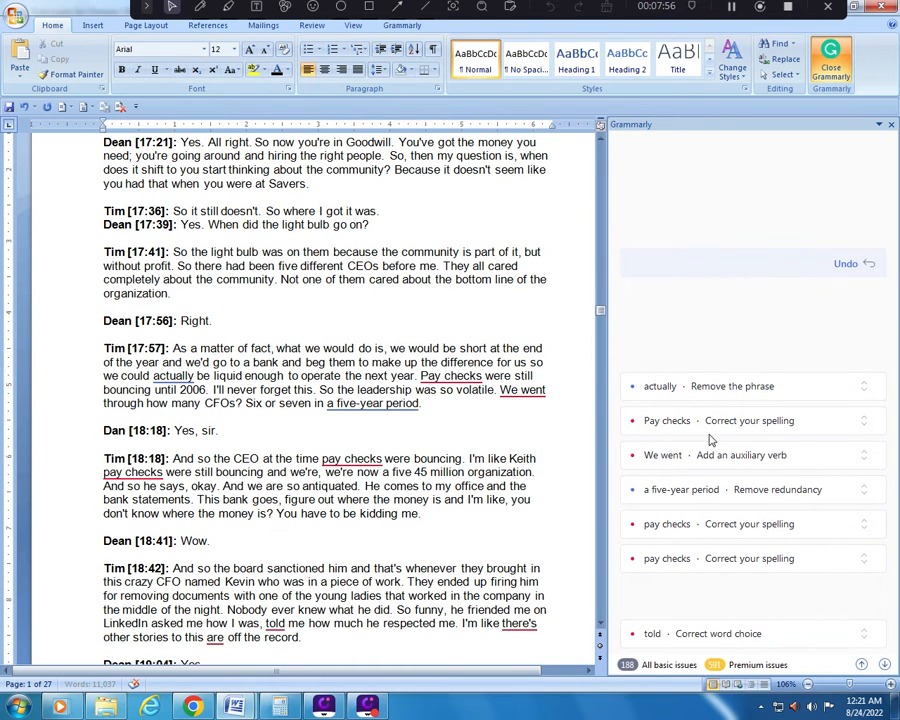
left_click(743, 422)
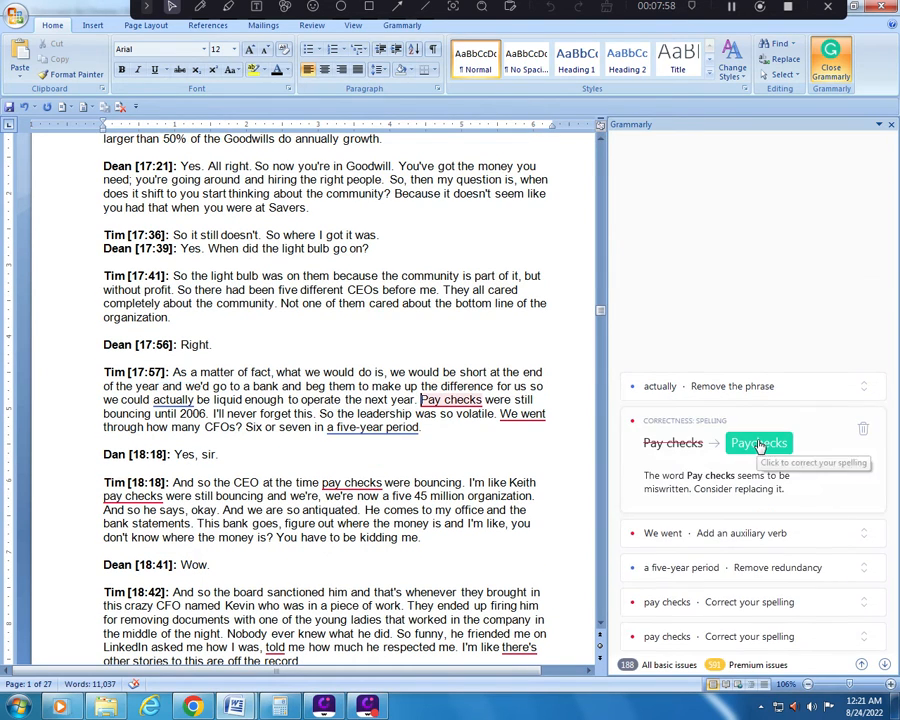
left_click(743, 444)
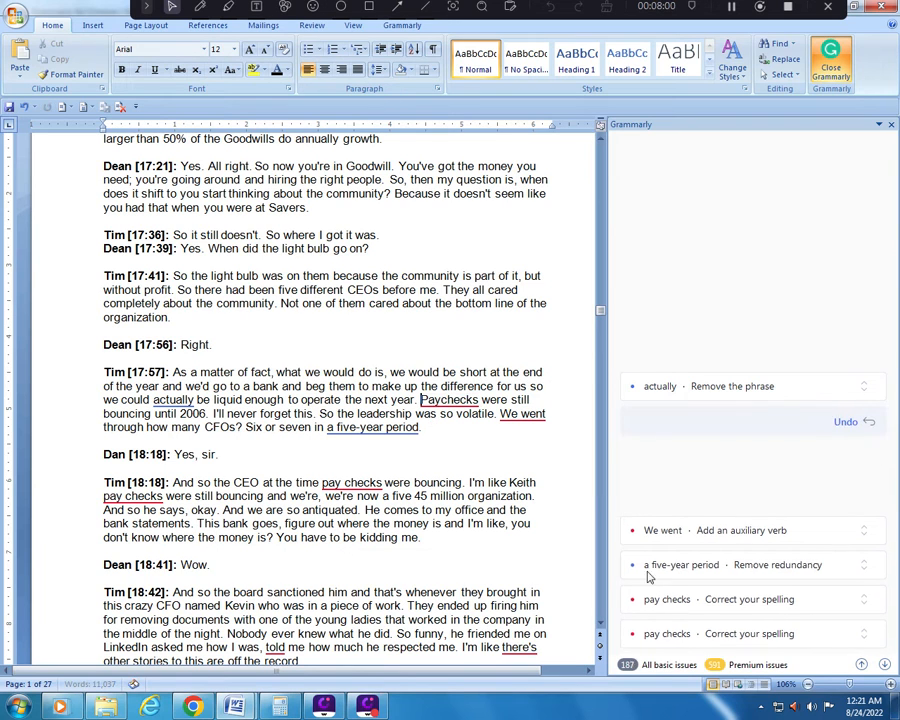
Correct both "pay checks" to "paychecks" in the second 18:18 paragraph and expand Grammarly's redundancy suggestion for "a five-year period".
left_click(720, 513)
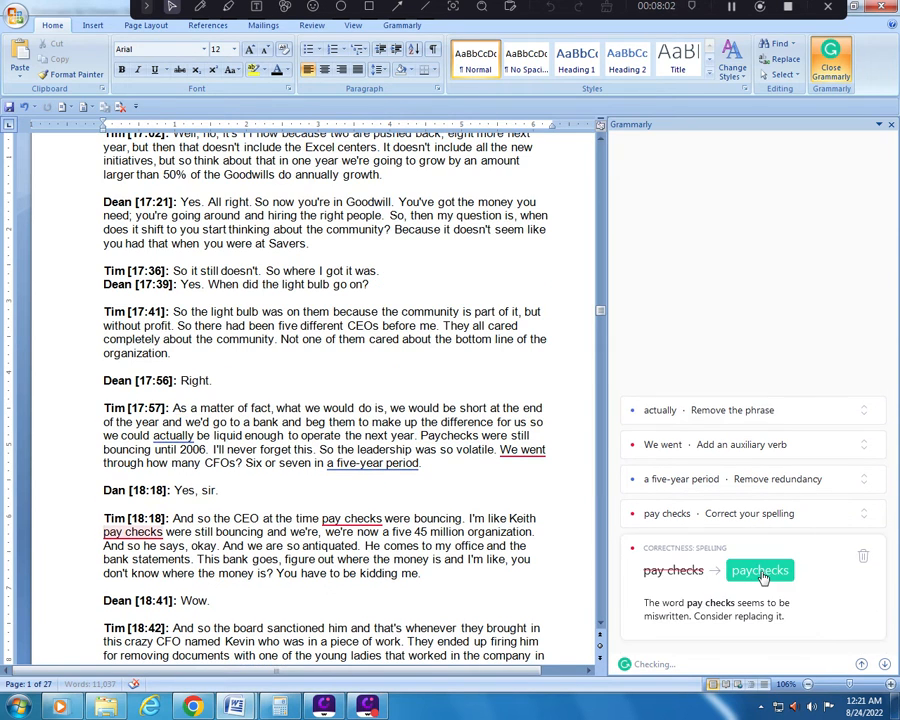
left_click(735, 535)
left_click(735, 518)
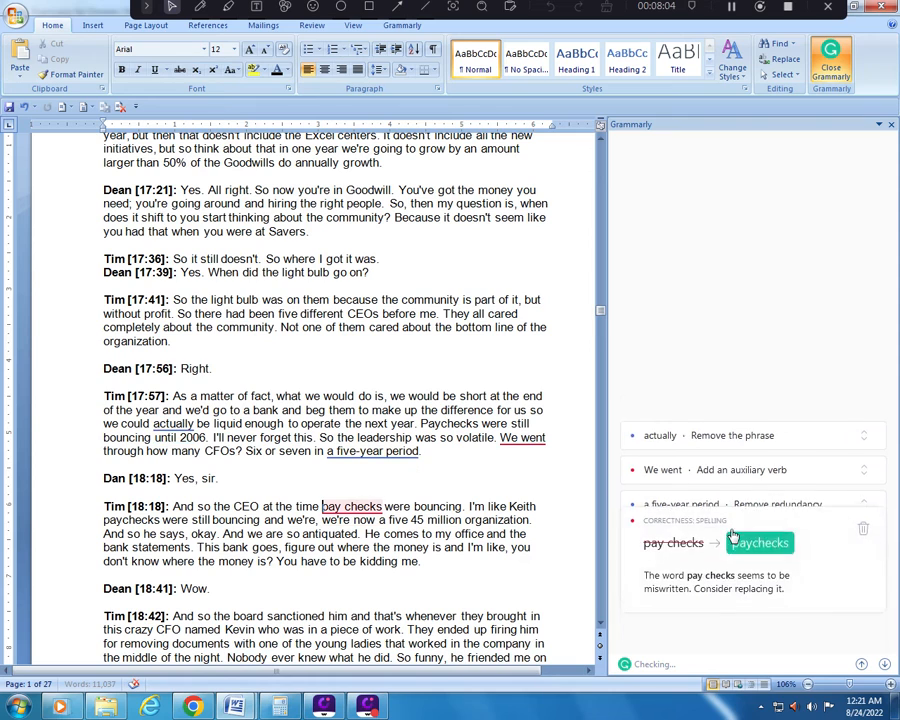
left_click(734, 536)
left_click(748, 484)
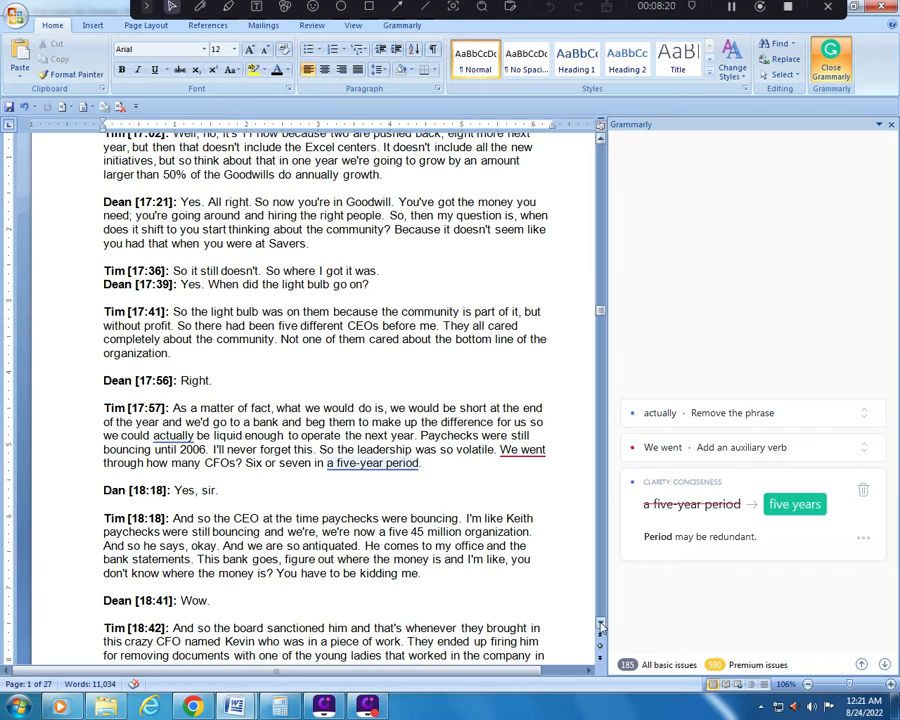
Accept Grammarly's capitalization of "Fountain" before "Hills" in the 19:11 paragraph.
left_click_drag(603, 623, 603, 623)
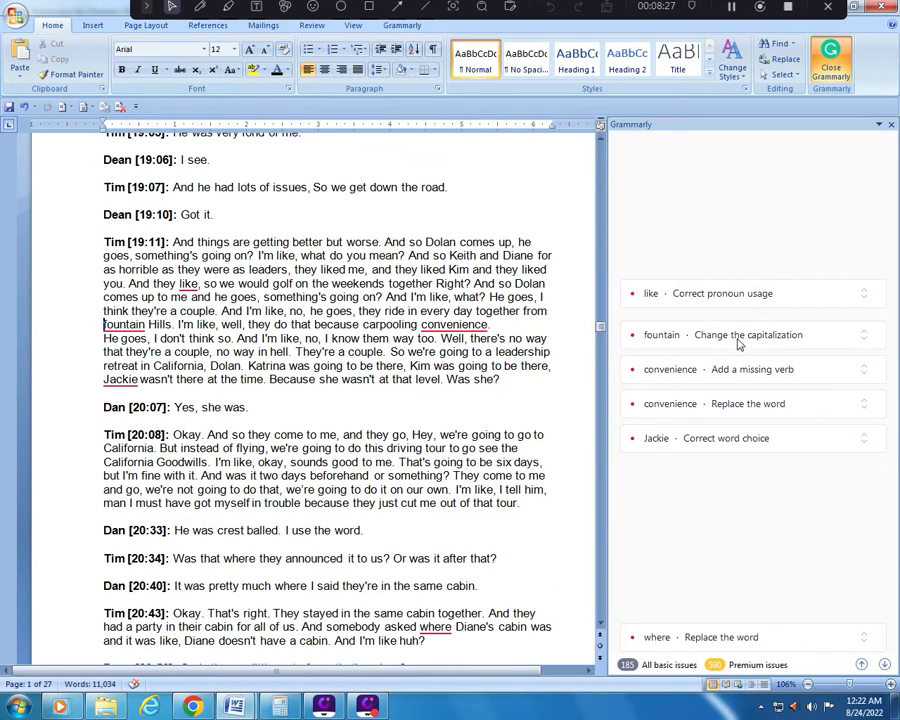
left_click(738, 344)
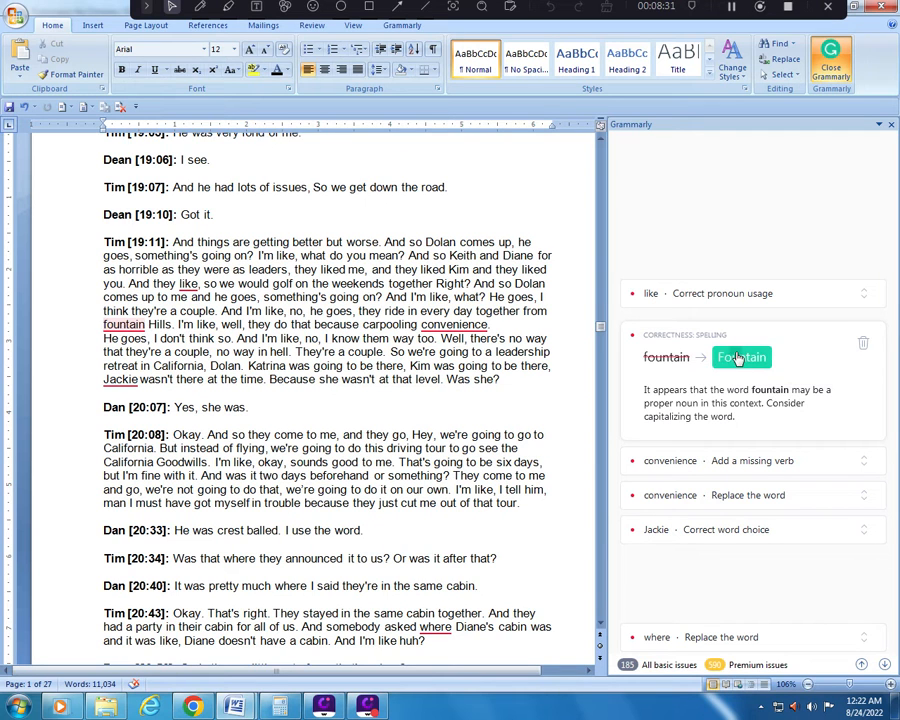
left_click(742, 358)
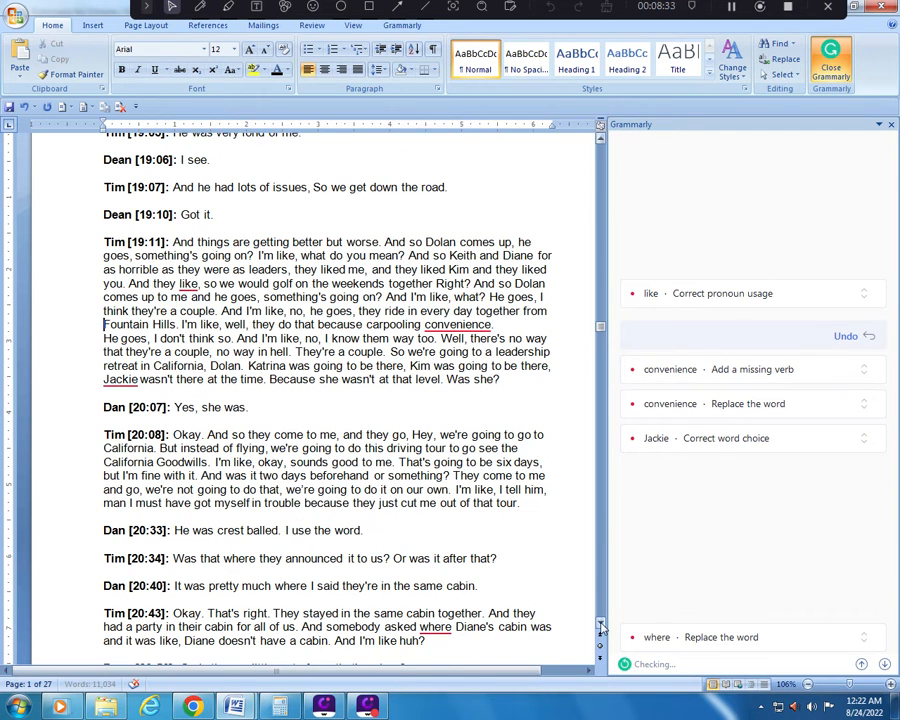
Accept Grammarly's removal of the comma after "certain" in the 21:04 paragraph and of the space before the question mark in the 20:56 line.
left_click(601, 625)
left_click_drag(601, 625, 601, 625)
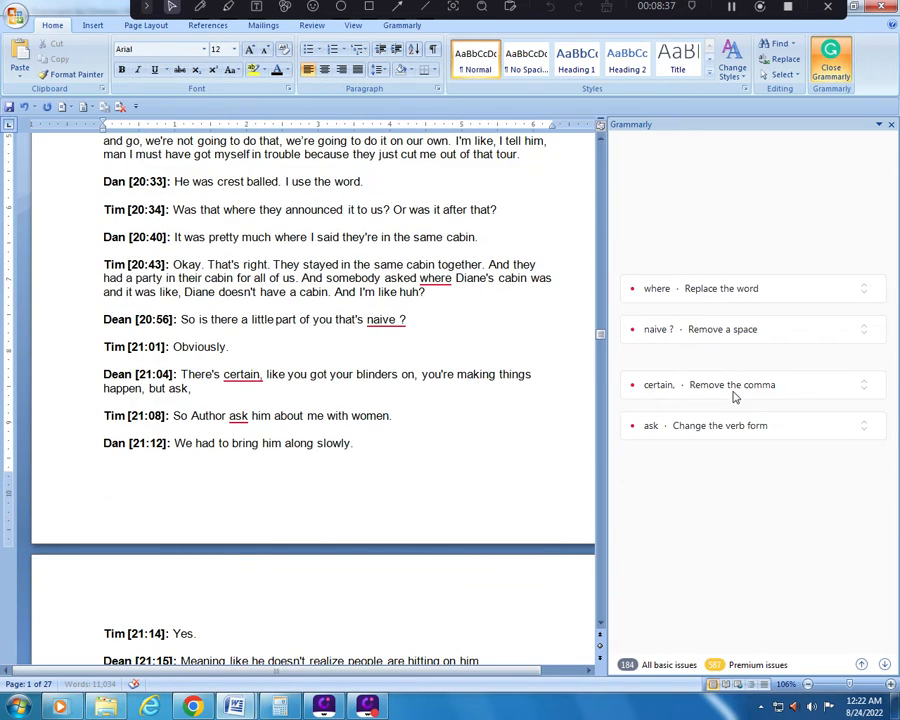
left_click(735, 397)
left_click(672, 406)
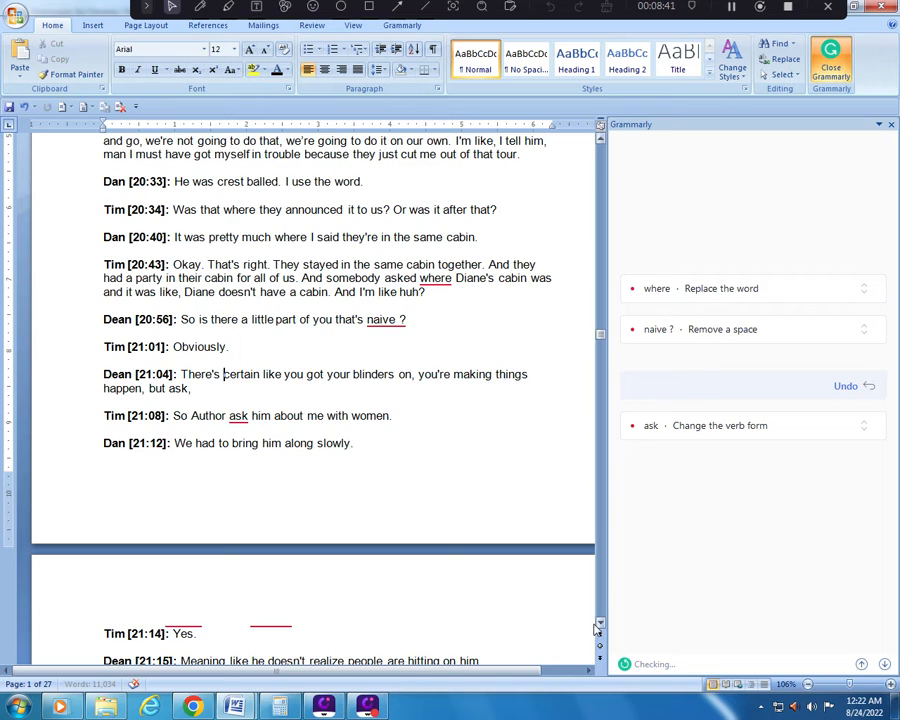
left_click(711, 333)
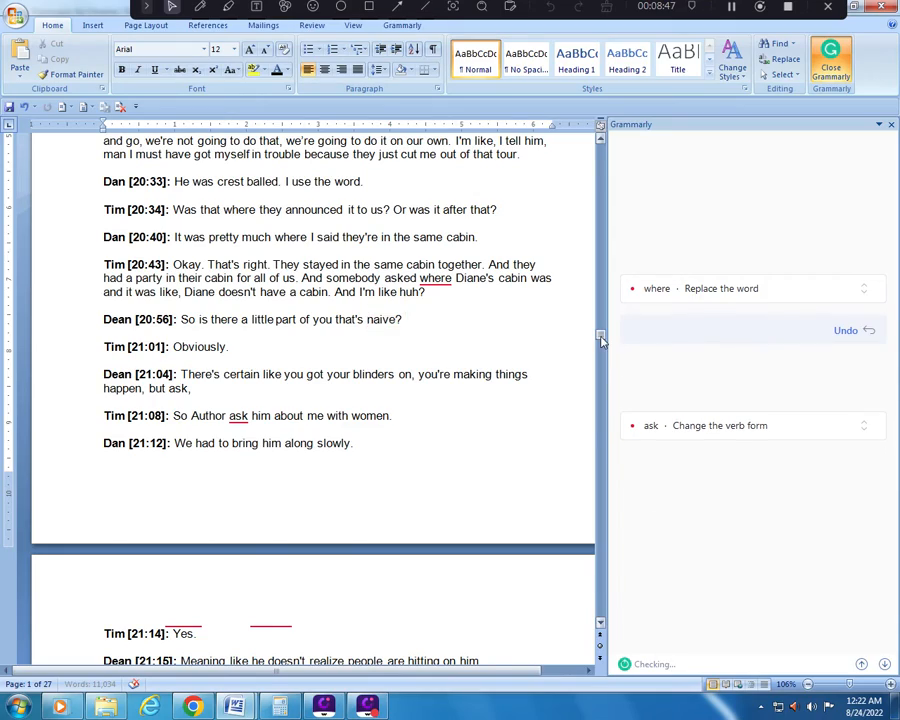
Look ahead through the transcript to the remaining Grammarly suggestions around the 50:53 line.
left_click_drag(598, 335, 618, 598)
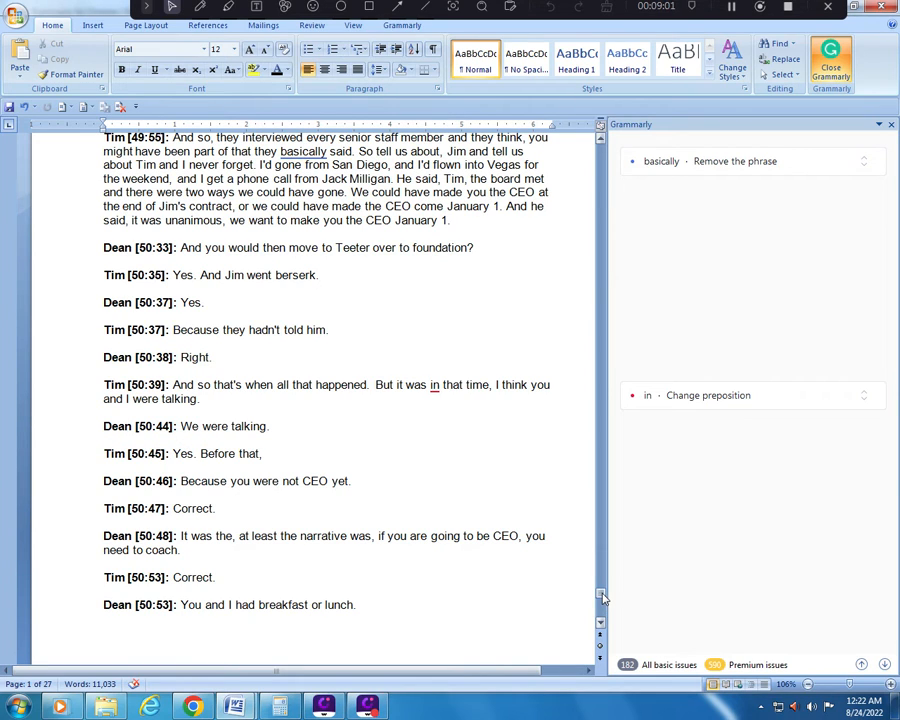
mouse_move(279, 706)
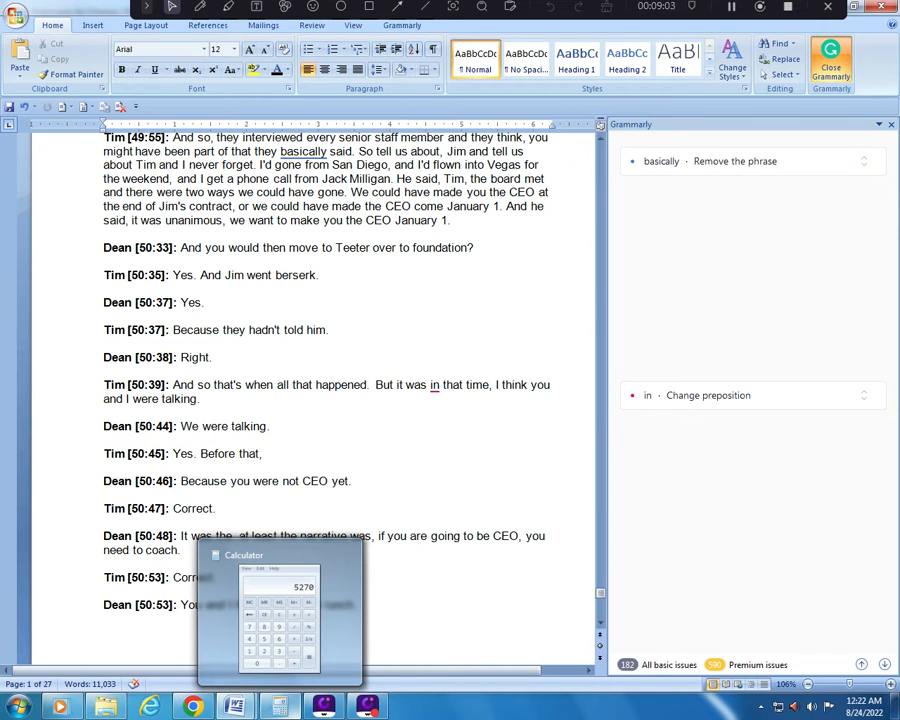